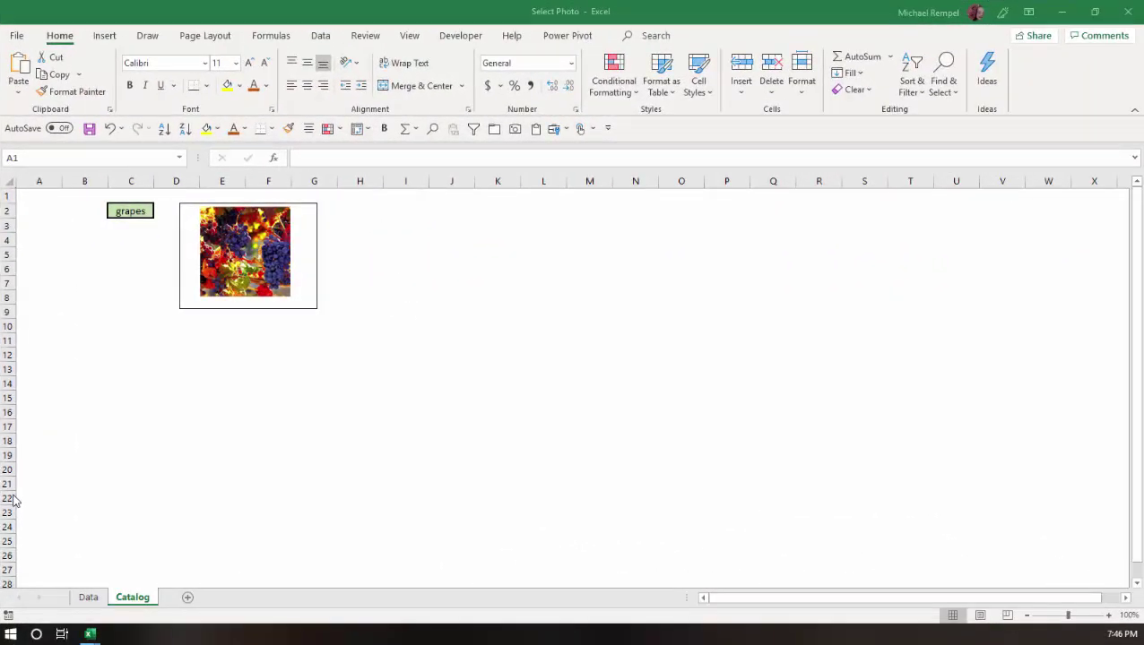
Step: Choose glasses from the dropdown in cell C2 of the Catalog sheet
key(Down)
key(Right)
key(Right)
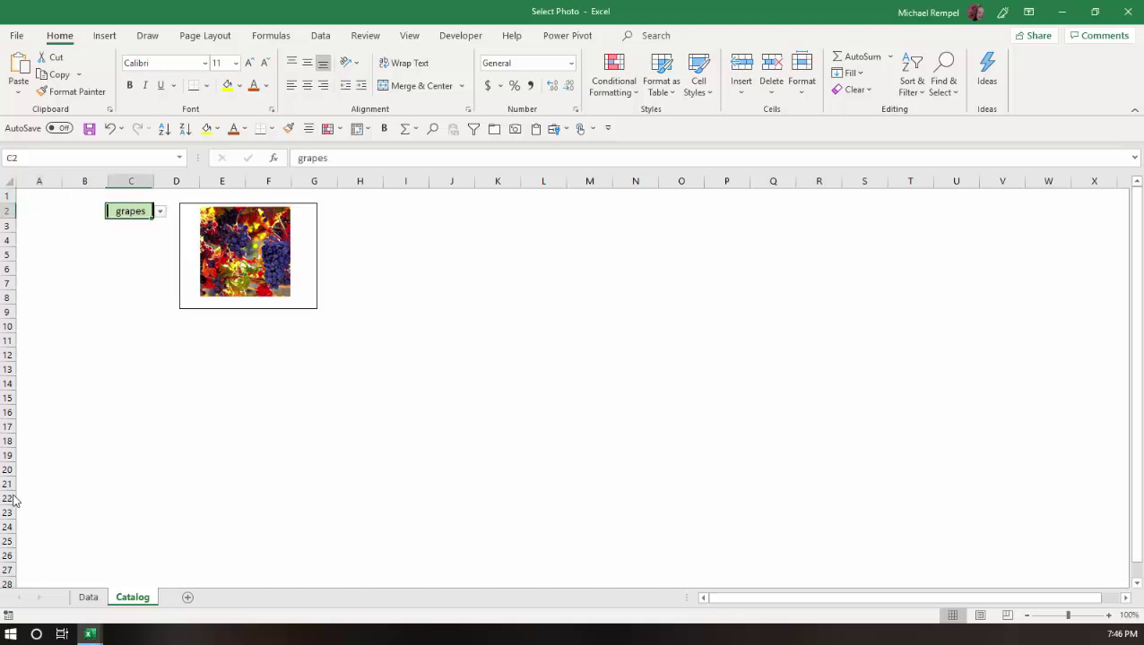
key(Right)
key(Left)
key(alt+Down)
key(Down)
key(Down)
key(Down)
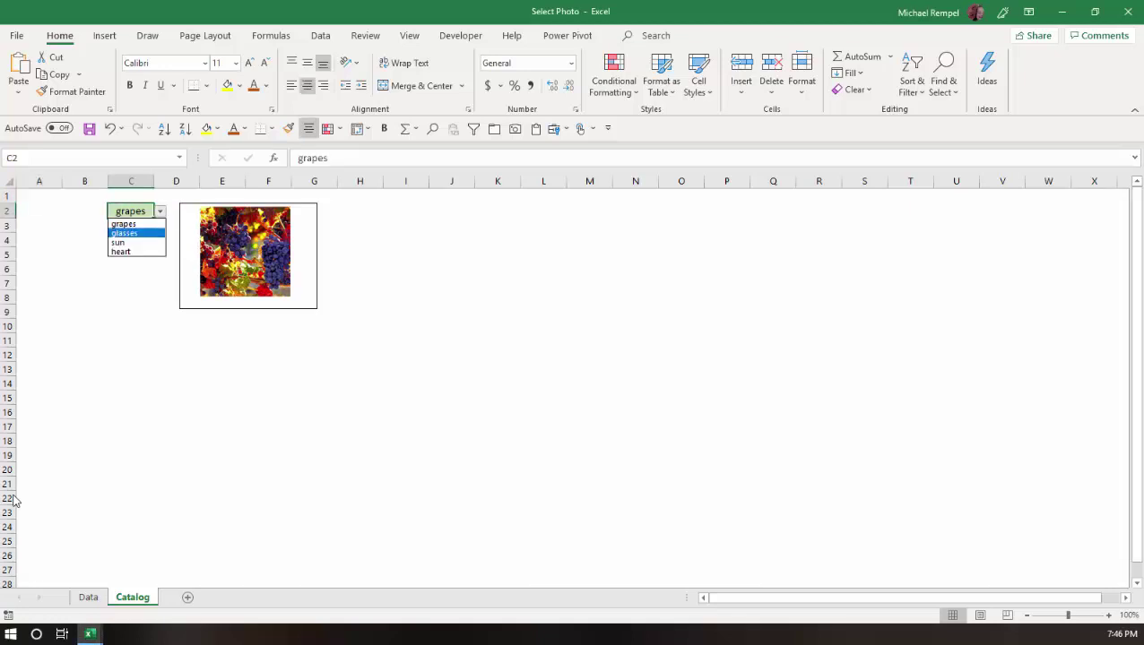
key(Up)
key(Up)
key(Return)
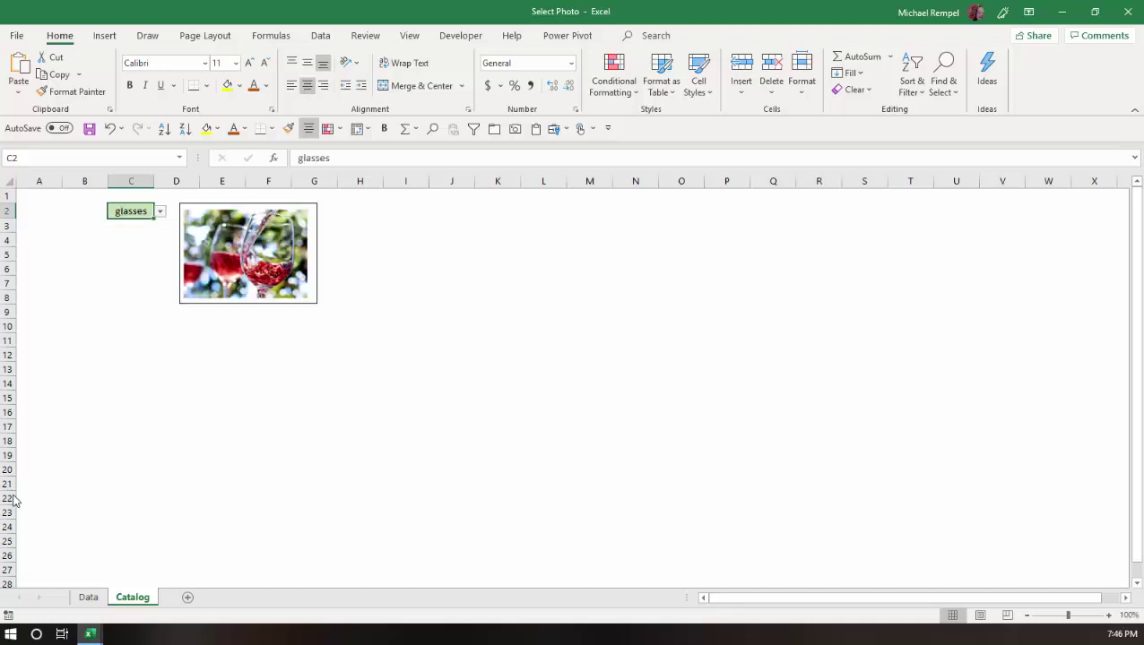
Step: Change the Catalog dropdown in C2 to sun, followed by heart
key(alt+Down)
key(Down)
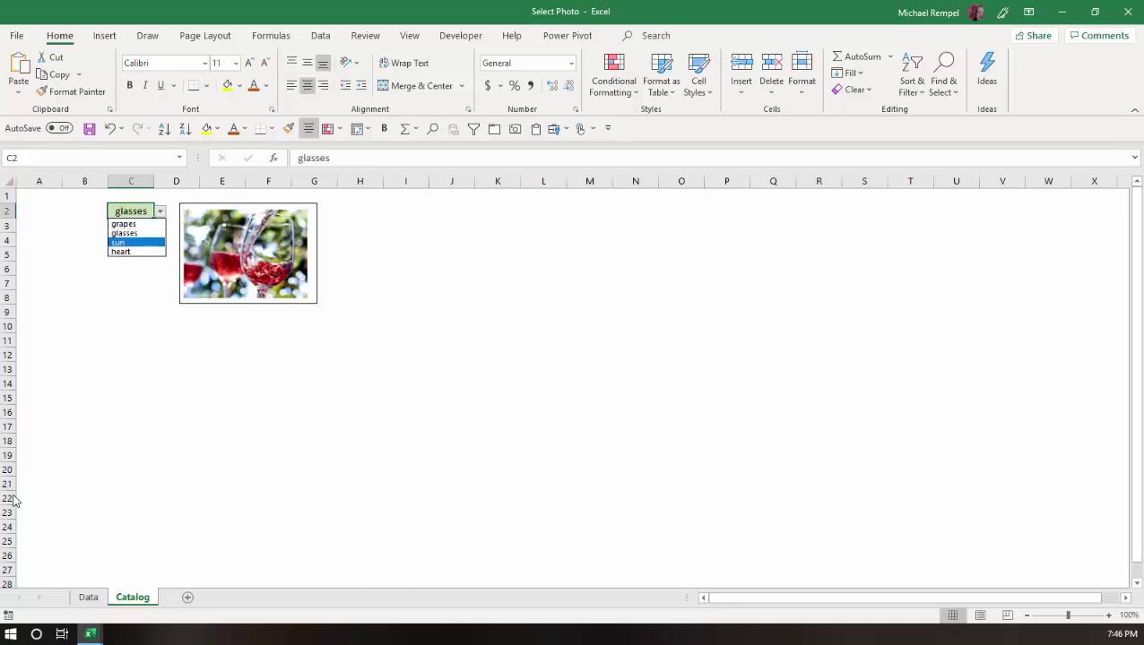
key(Return)
key(alt+Down)
key(Down)
key(Return)
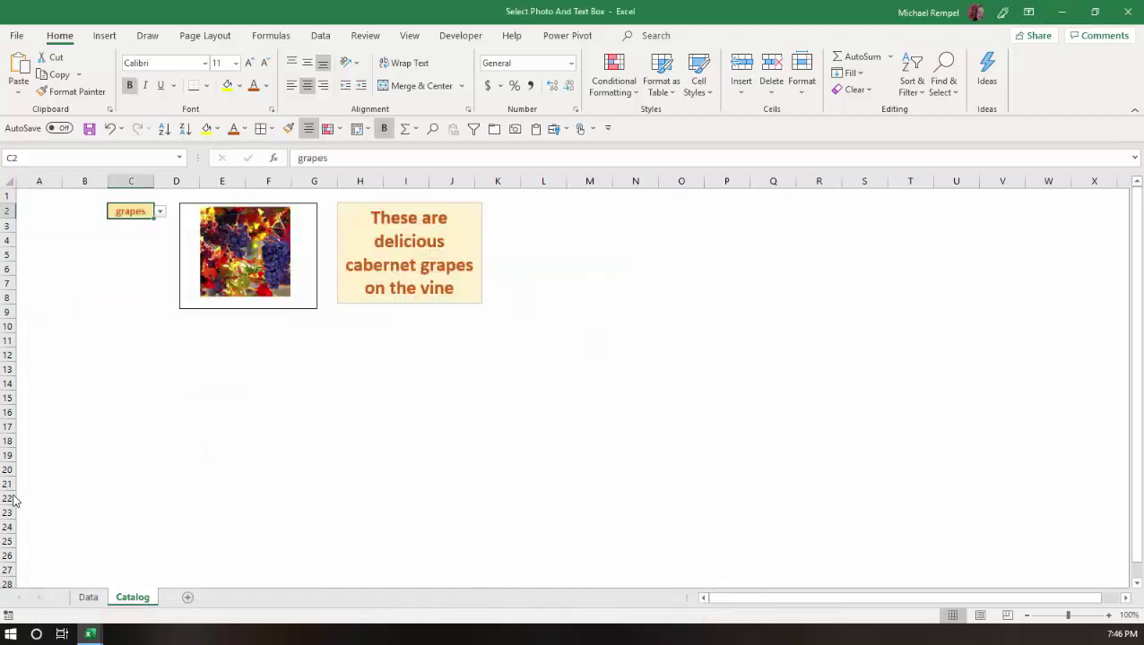
Step: In the Select Photo And Text Box workbook, cycle the C2 dropdown through glasses, sun and heart
key(alt+Down)
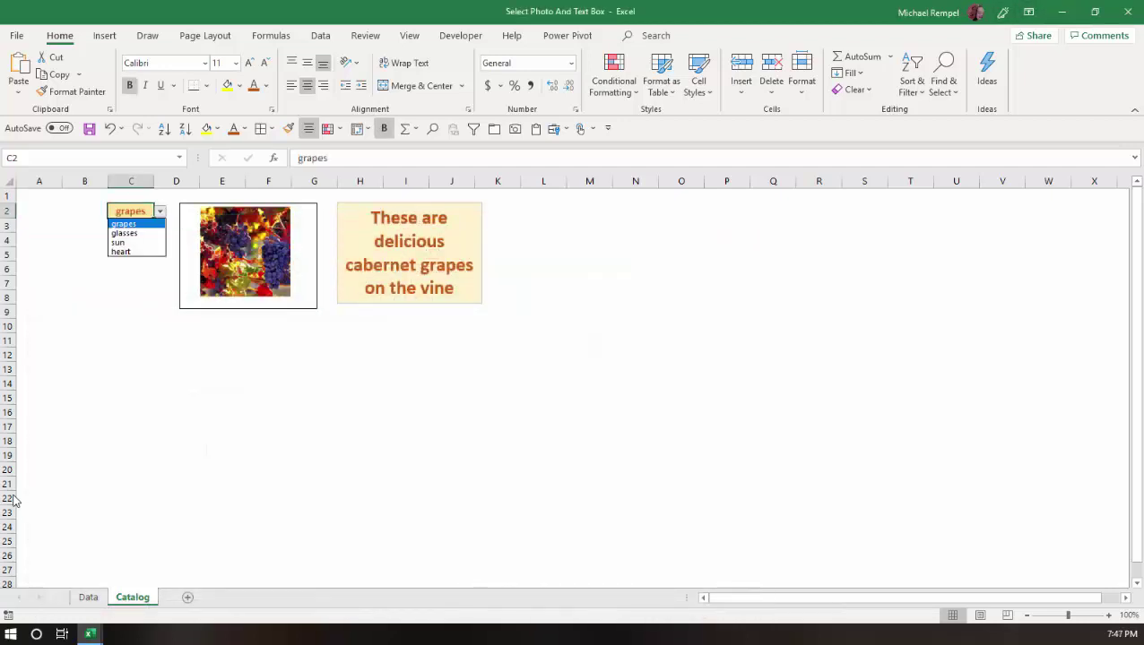
key(Down)
key(Return)
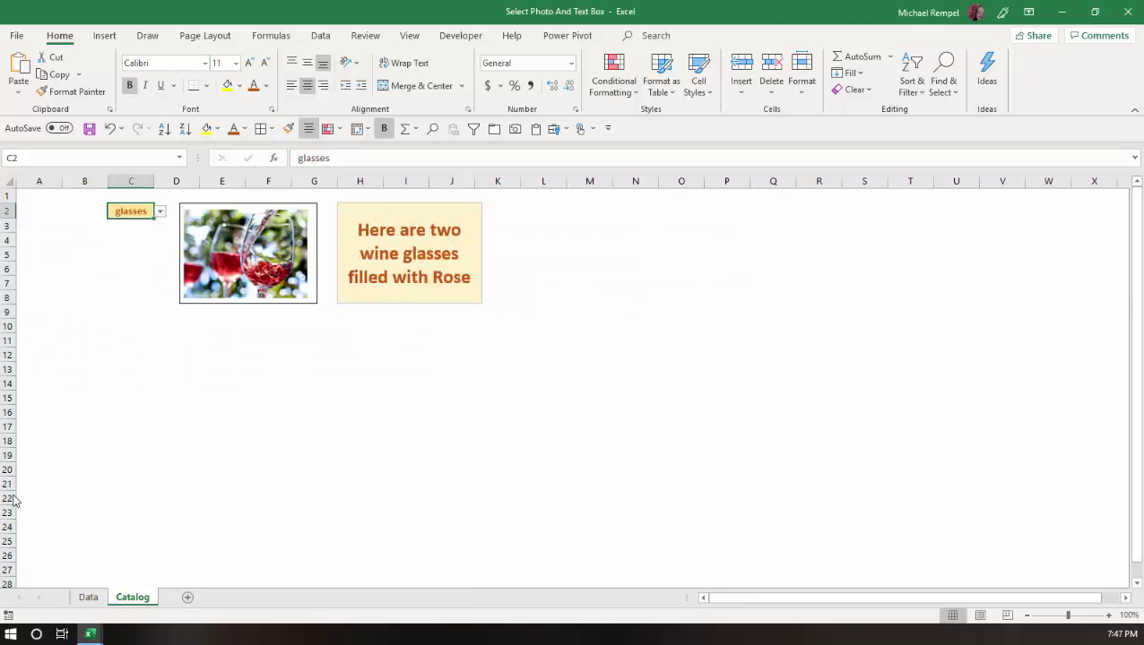
key(alt+Down)
key(Down)
key(Return)
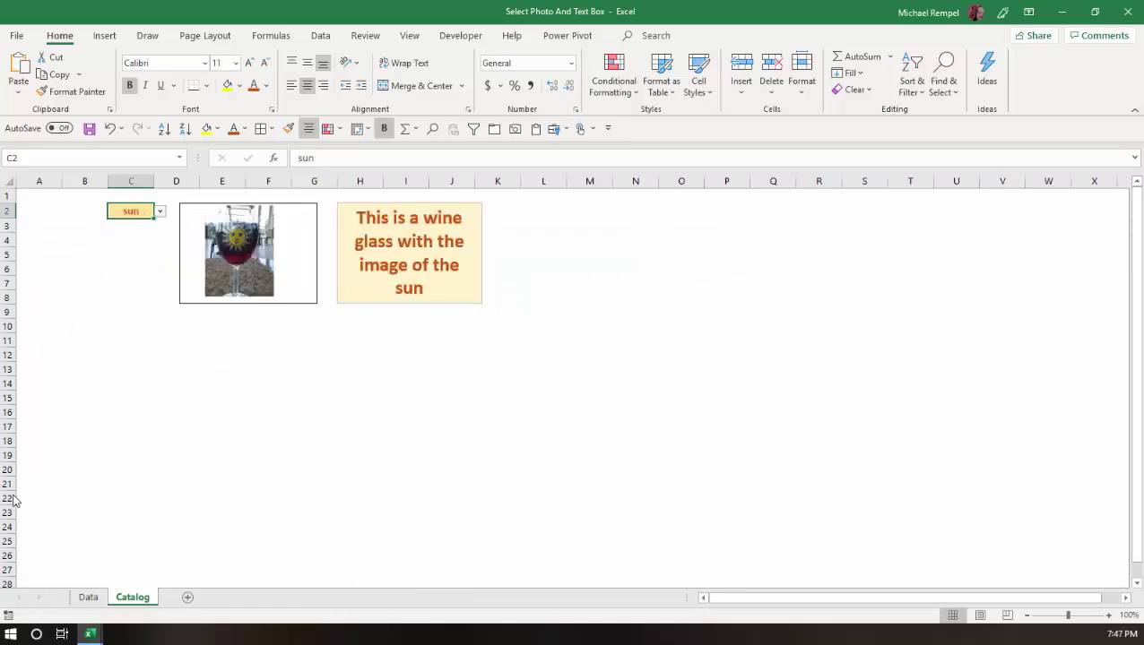
key(alt+Down)
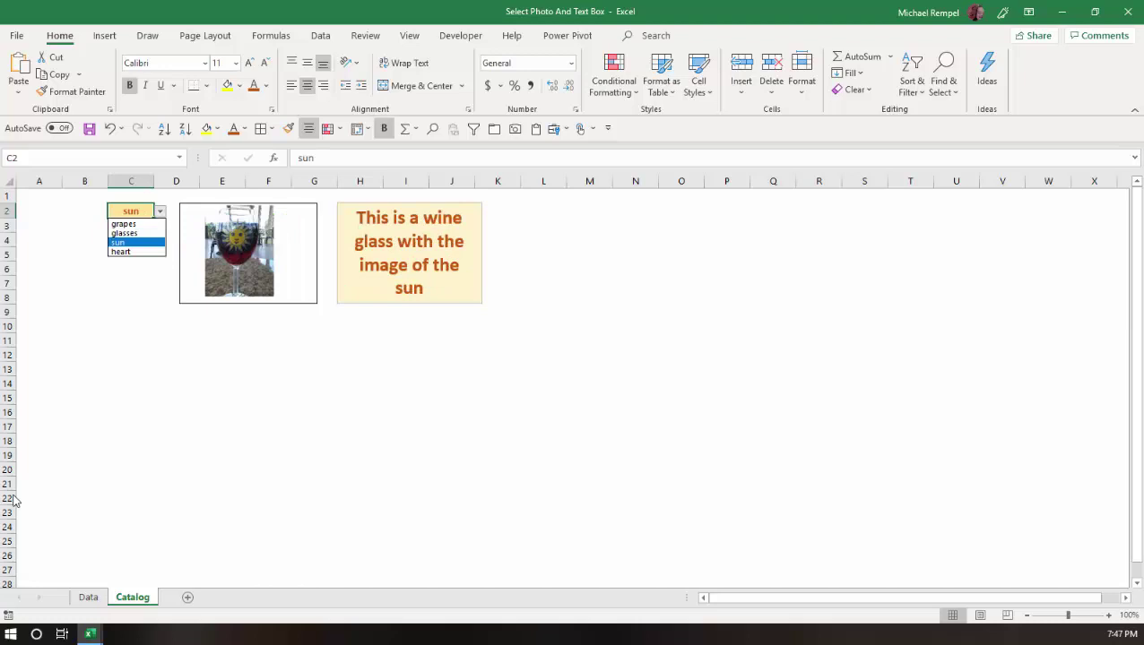
key(Down)
key(Return)
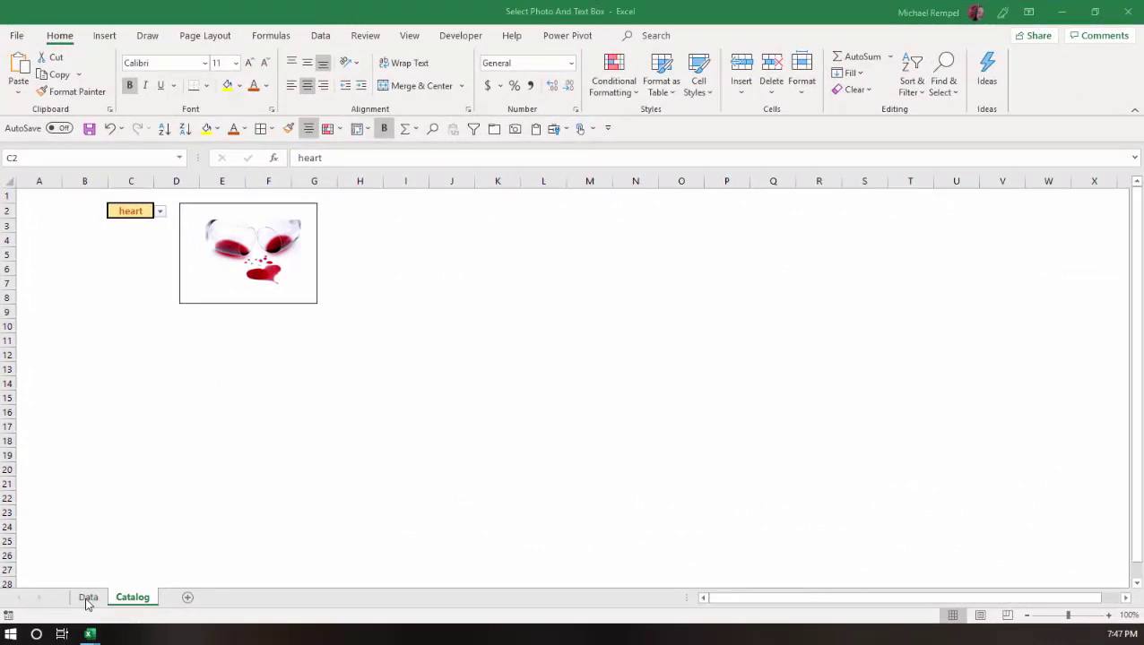
Step: Examine the wine names, photos and descriptions listed on the Data sheet
click(87, 598)
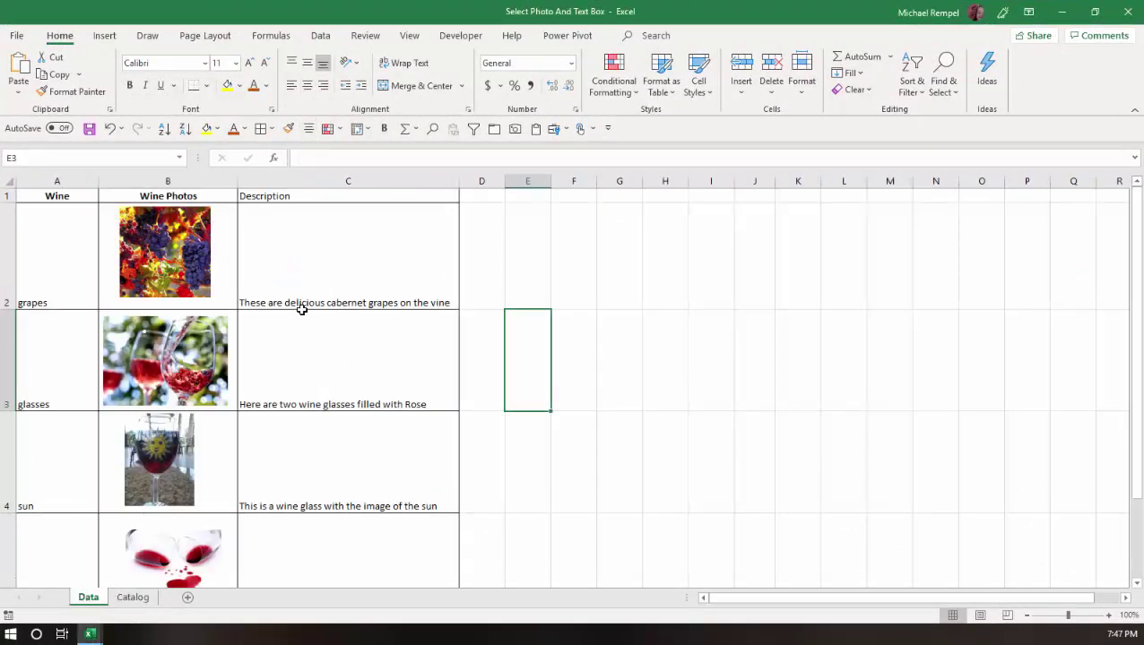
click(69, 274)
click(63, 351)
click(60, 436)
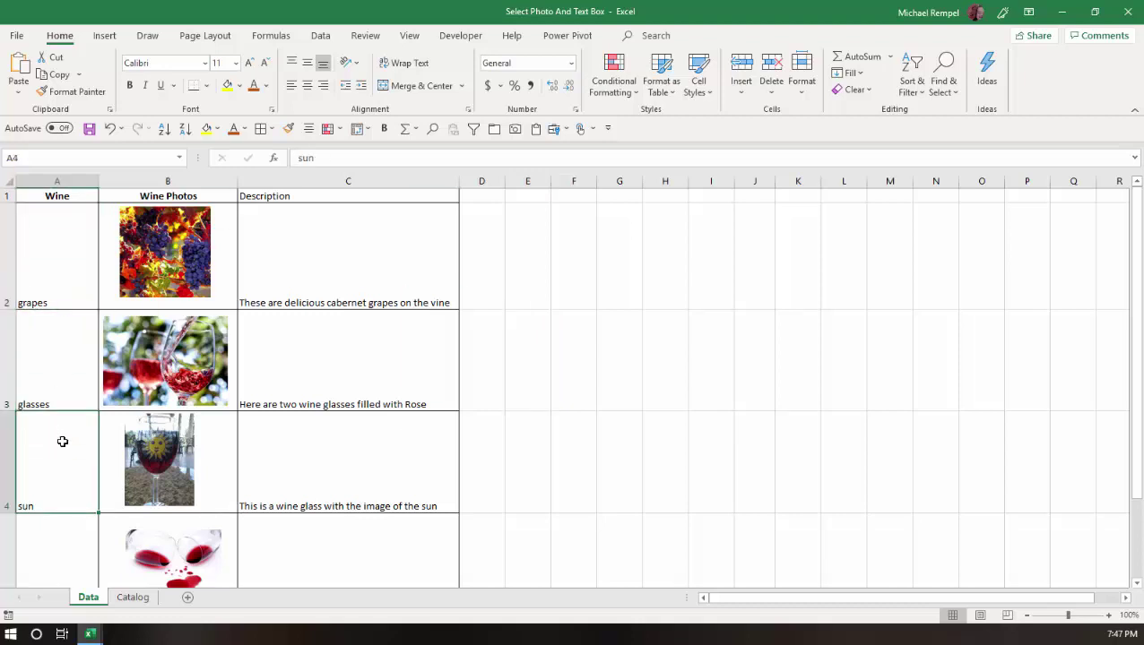
click(75, 530)
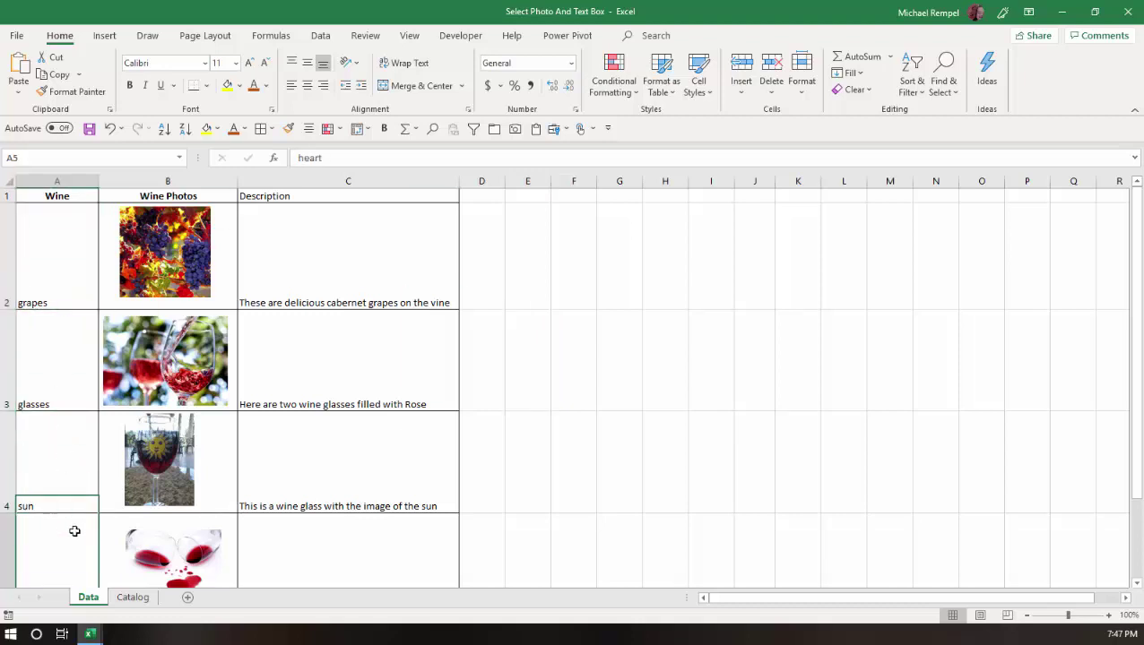
click(58, 287)
click(52, 385)
click(53, 489)
click(53, 537)
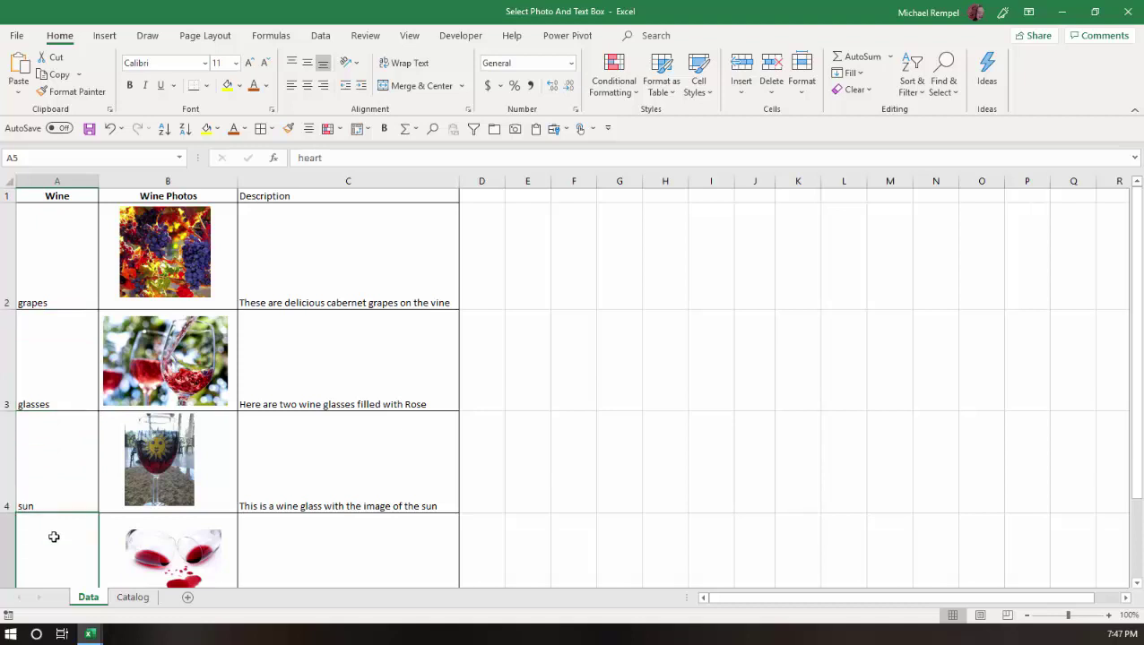
scroll(53, 536, down, 4)
scroll(54, 536, up, 4)
click(372, 242)
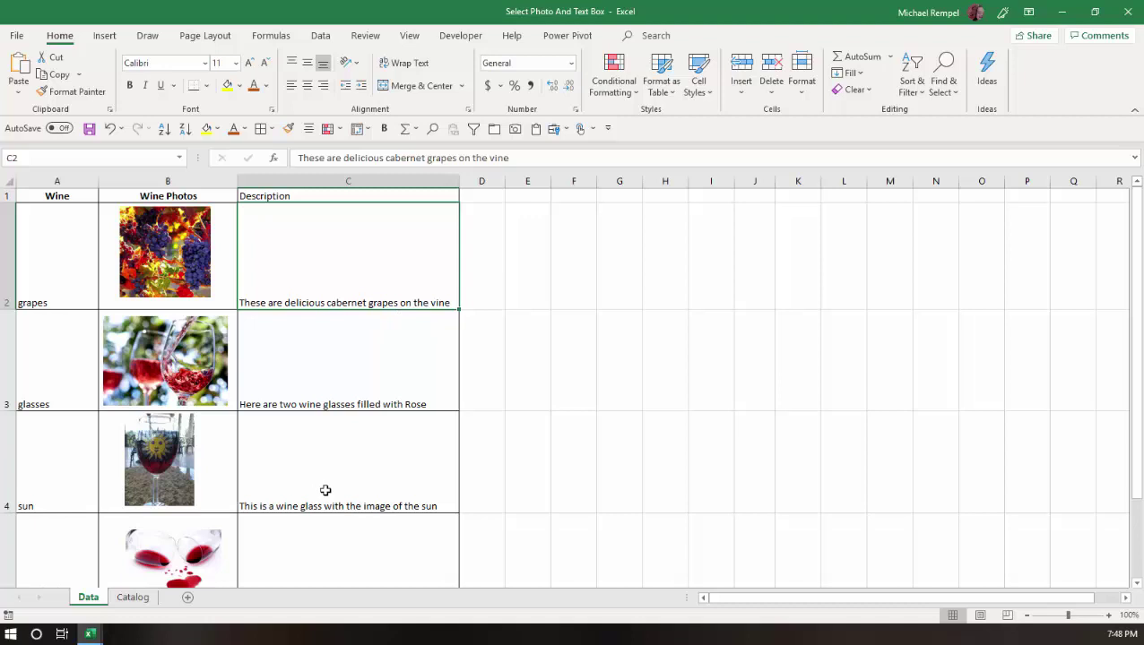
scroll(306, 520, down, 2)
scroll(304, 518, up, 3)
Step: Start a VLOOKUP formula in cell E2 of the Data sheet with Catalog!$C$2 as the lookup value
click(529, 280)
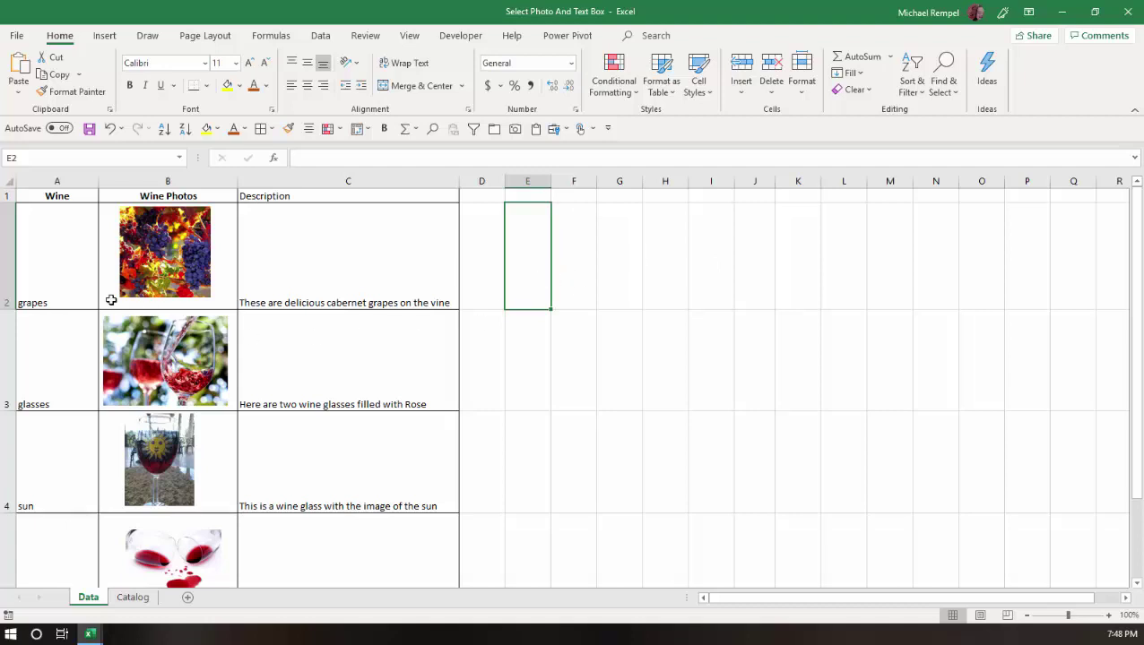
click(131, 599)
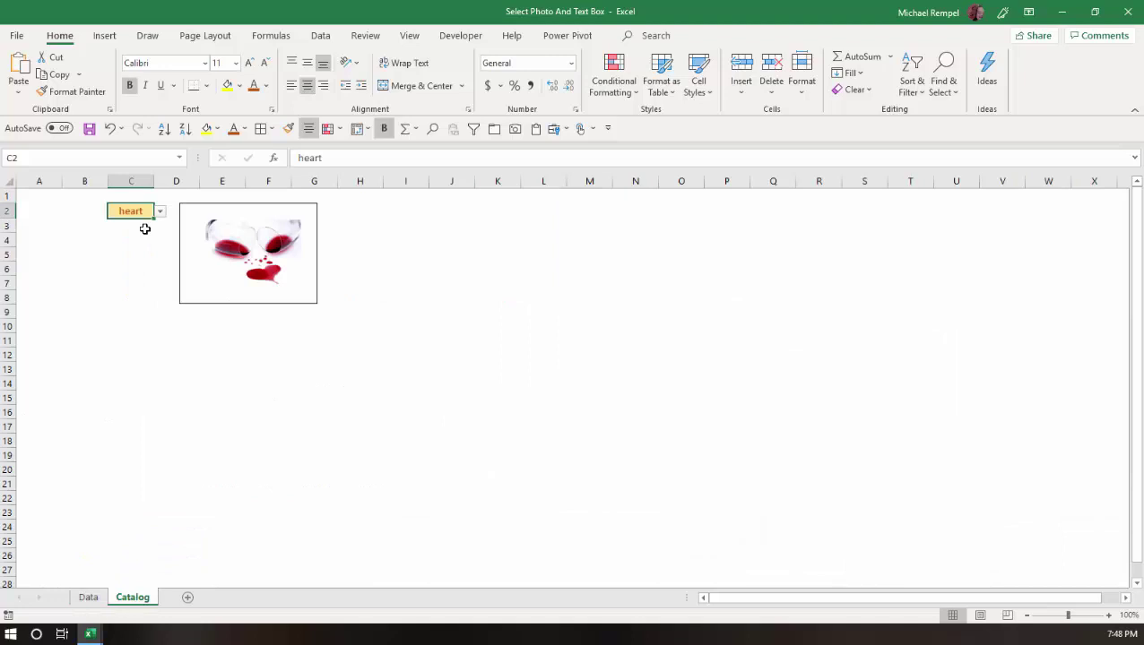
click(89, 599)
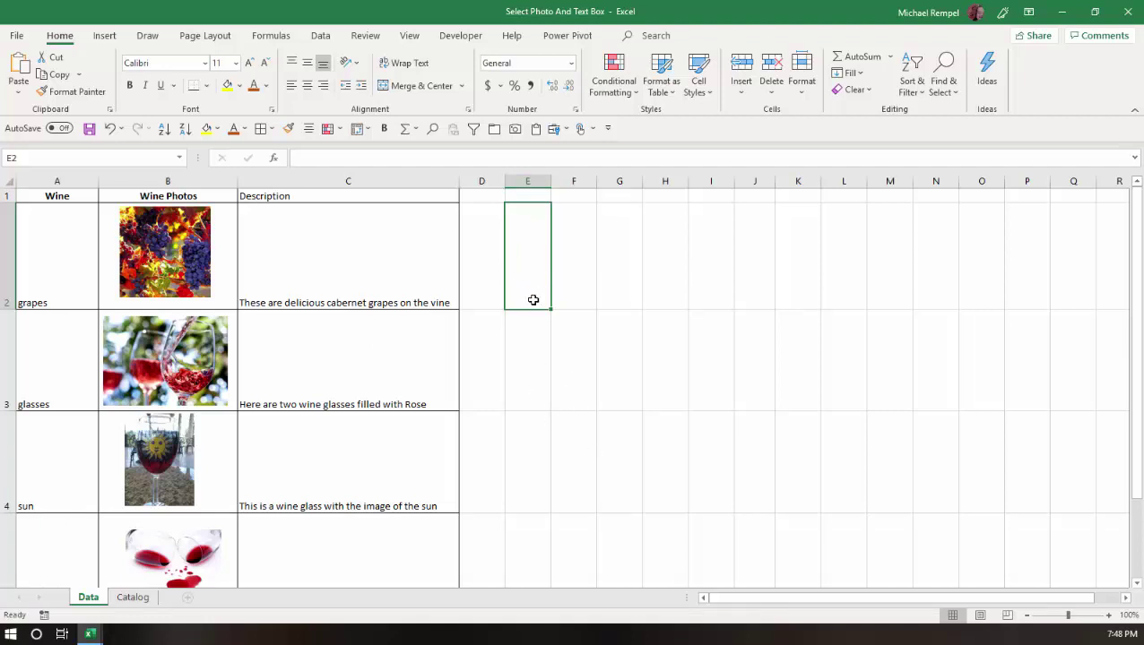
text(=vl)
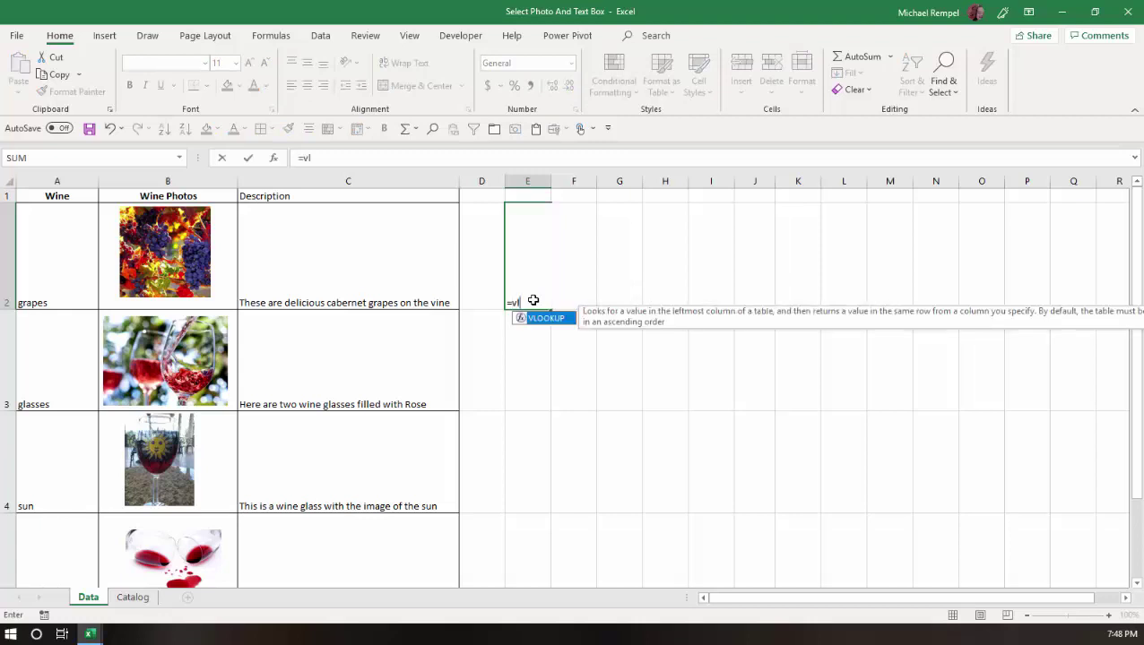
key(Tab)
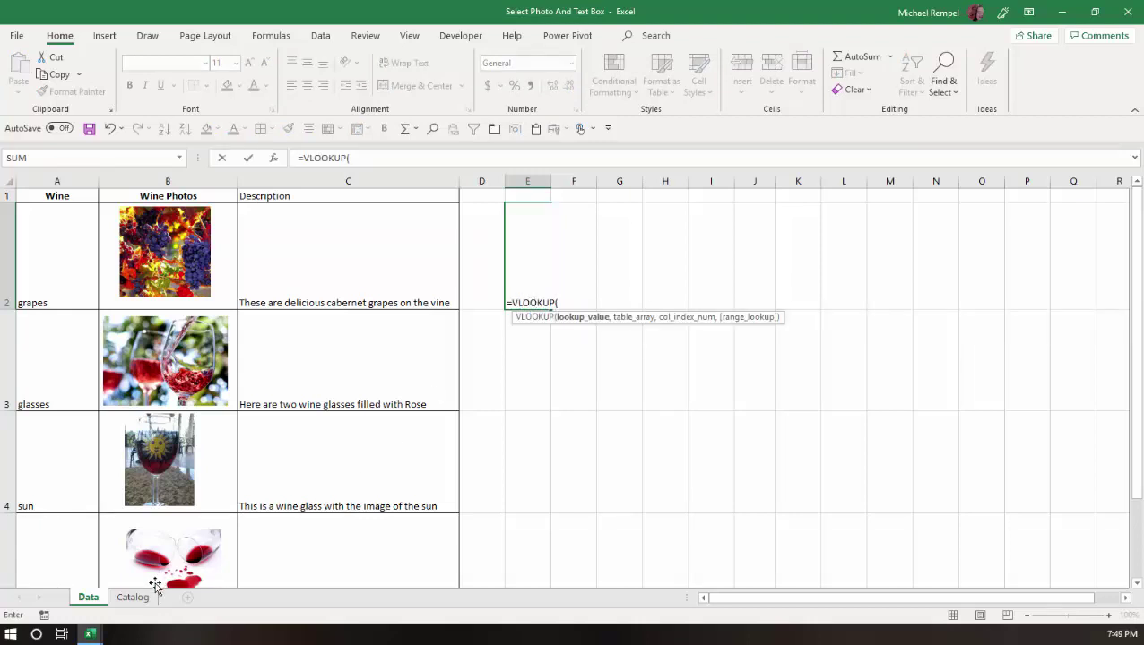
click(133, 598)
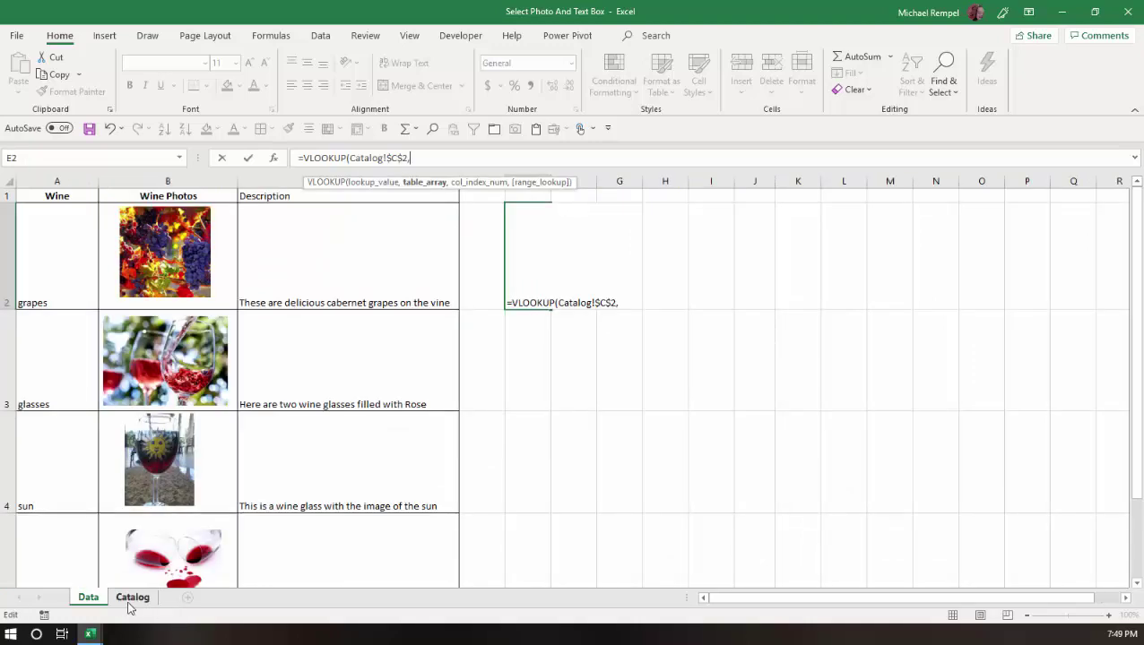
Step: Complete the E2 VLOOKUP with table array Data!$A$2:$C$5, column index 3 and range lookup 0
click(134, 601)
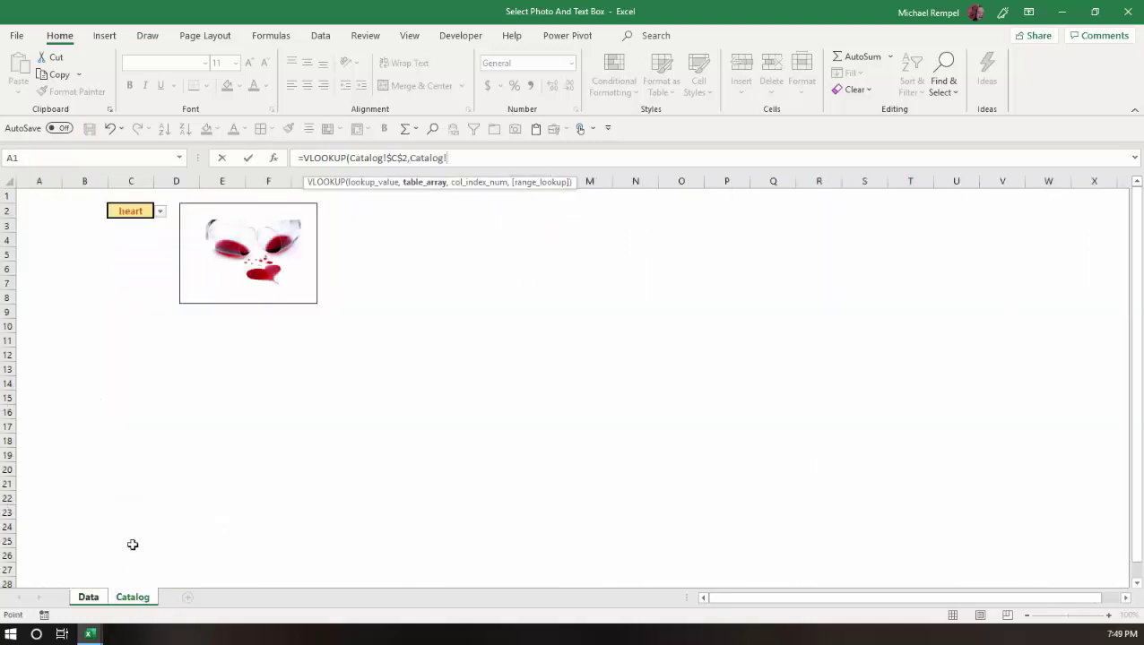
click(89, 596)
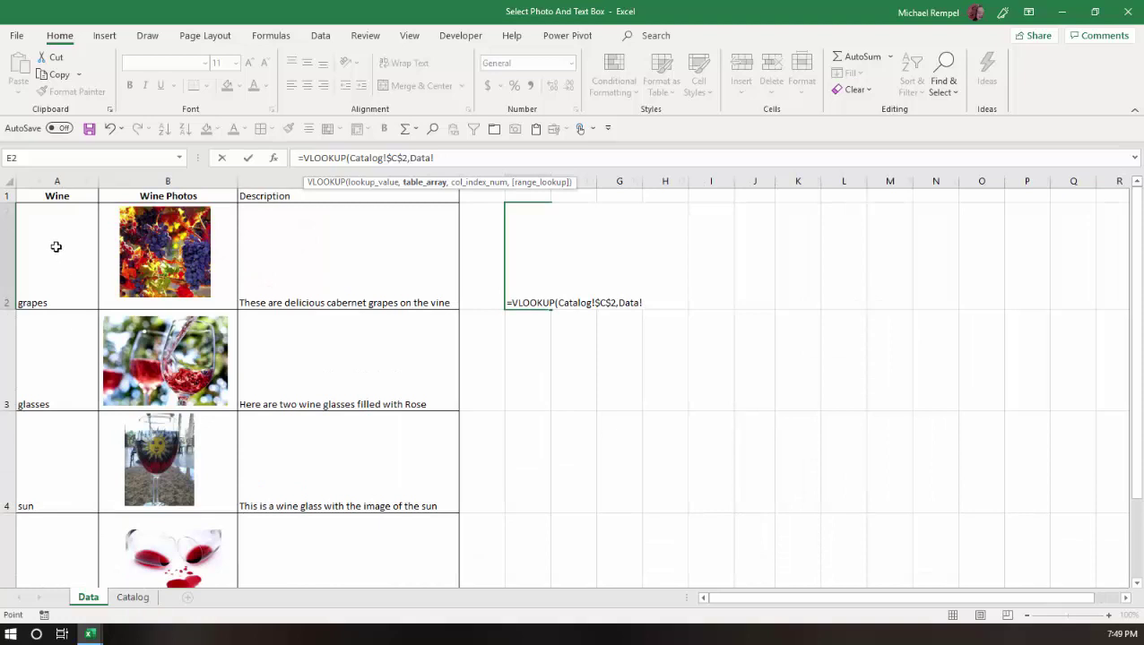
drag(49, 240, 304, 556)
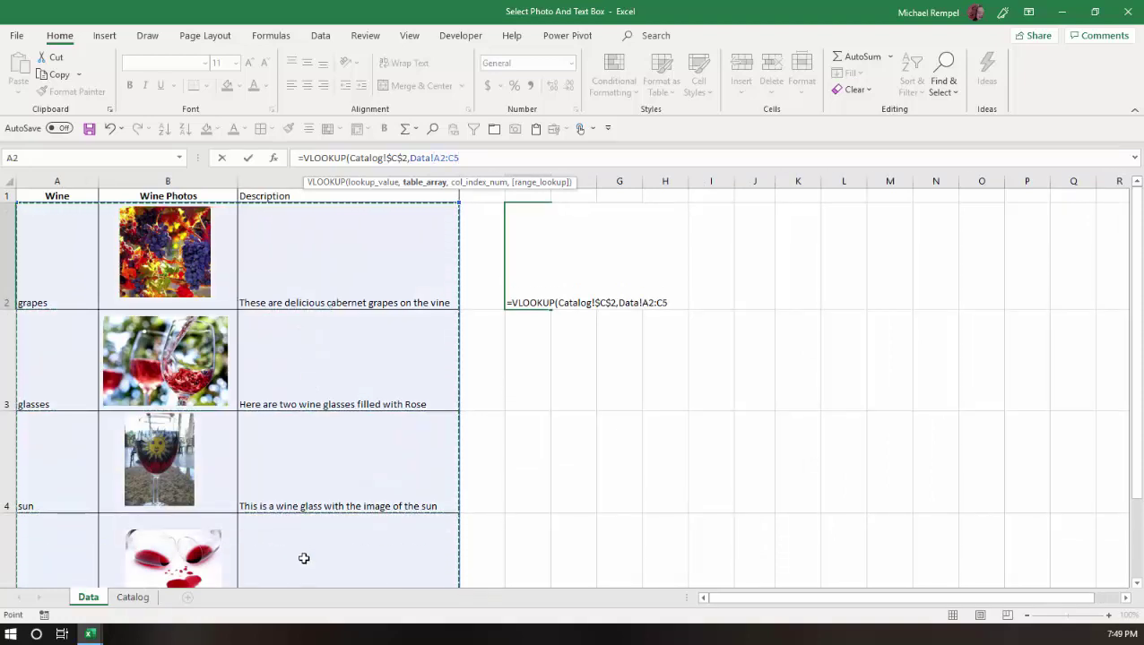
key(F4)
text(,)
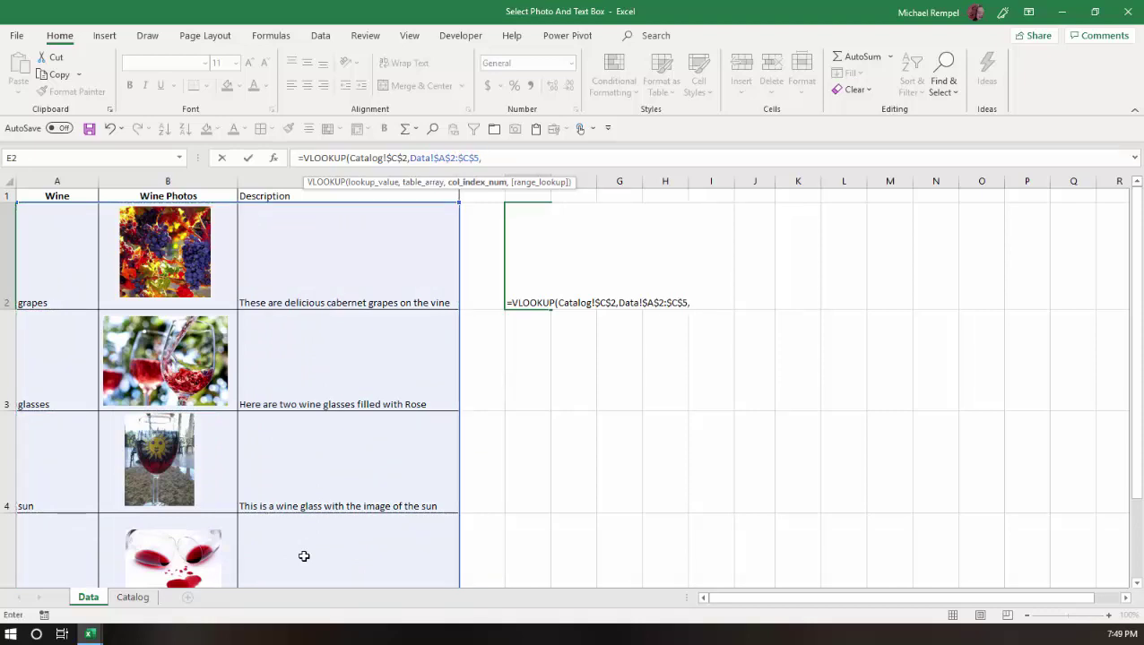
text(3,)
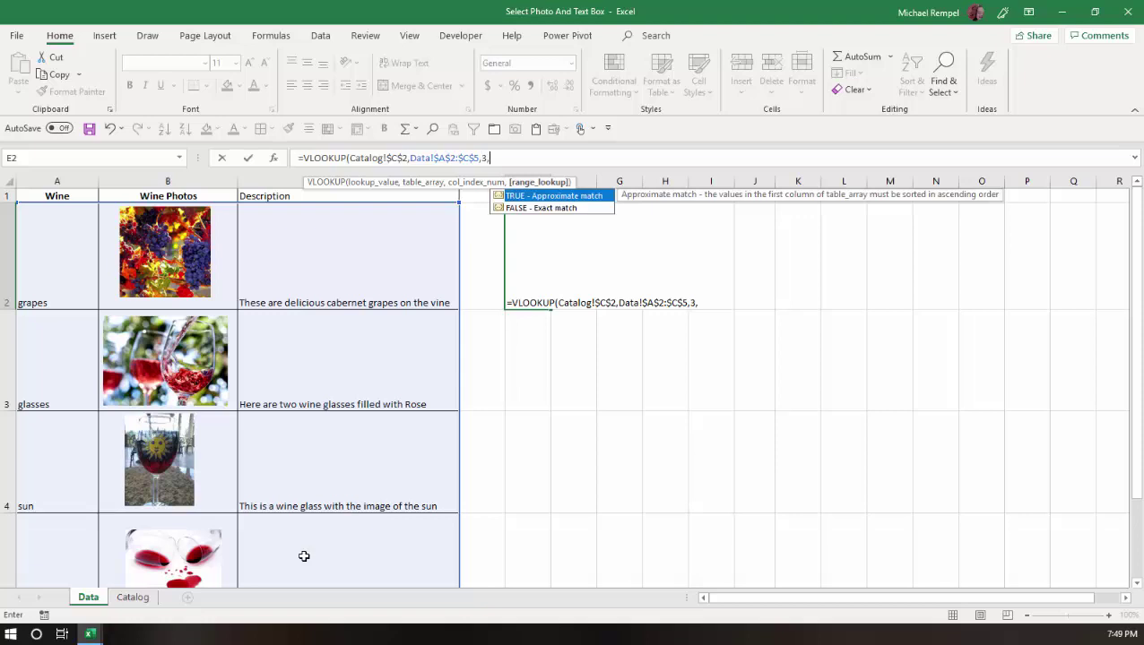
text(0))
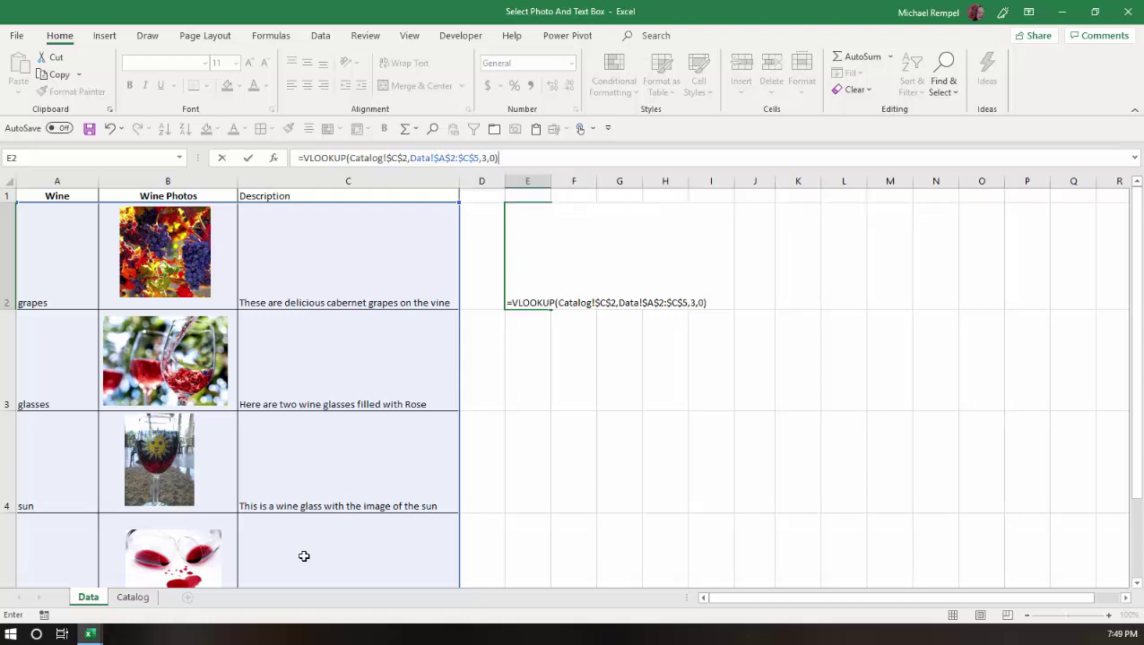
key(Return)
key(Up)
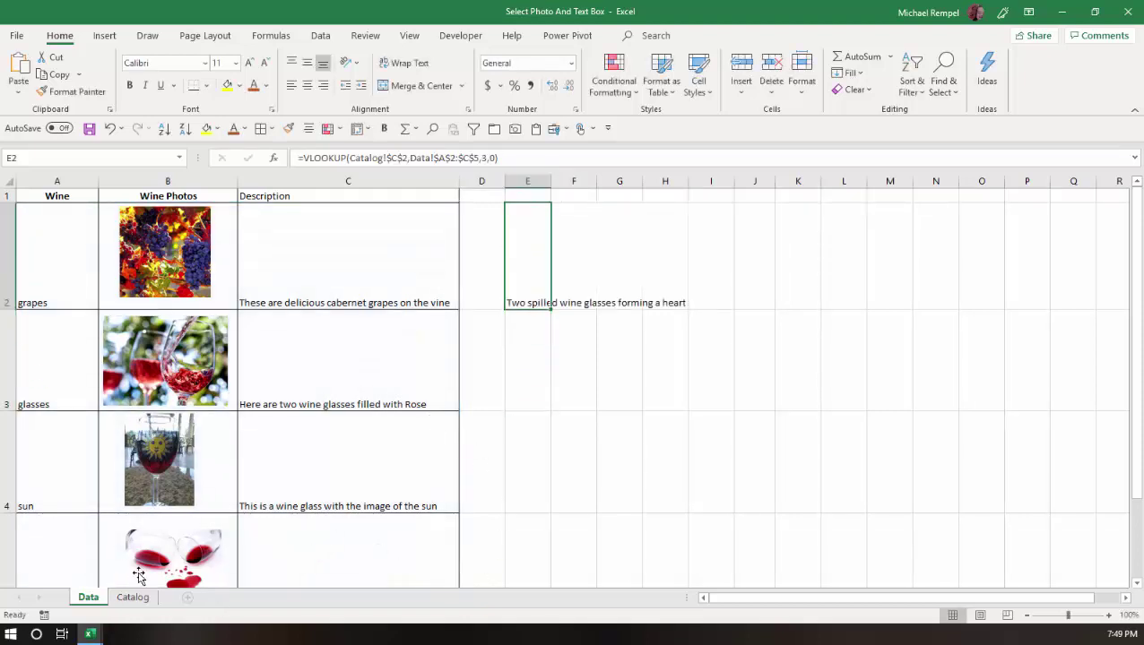
Step: Test the lookup by choosing grapes in the Catalog sheet's C2 and checking E2 on the Data sheet
click(132, 597)
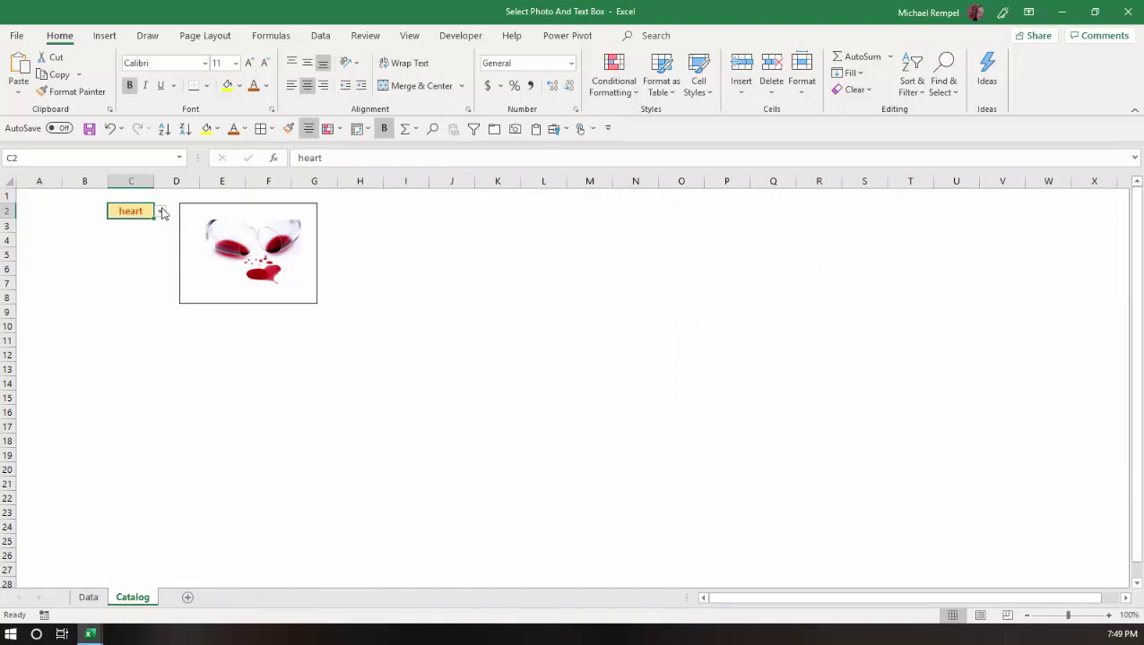
click(162, 212)
click(134, 223)
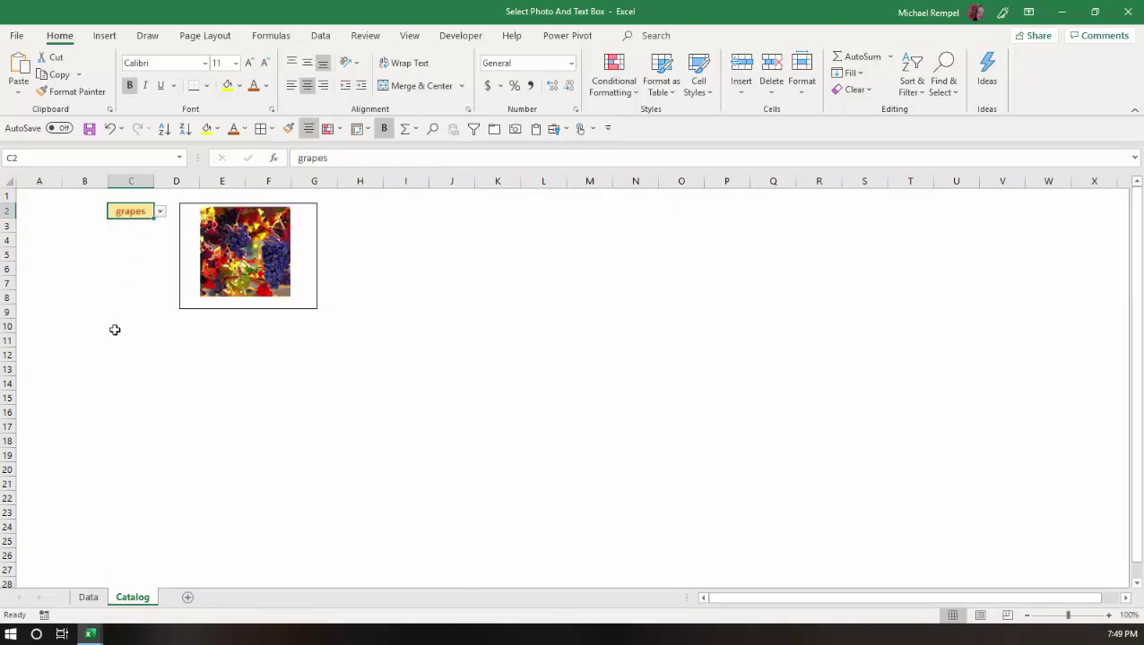
click(88, 598)
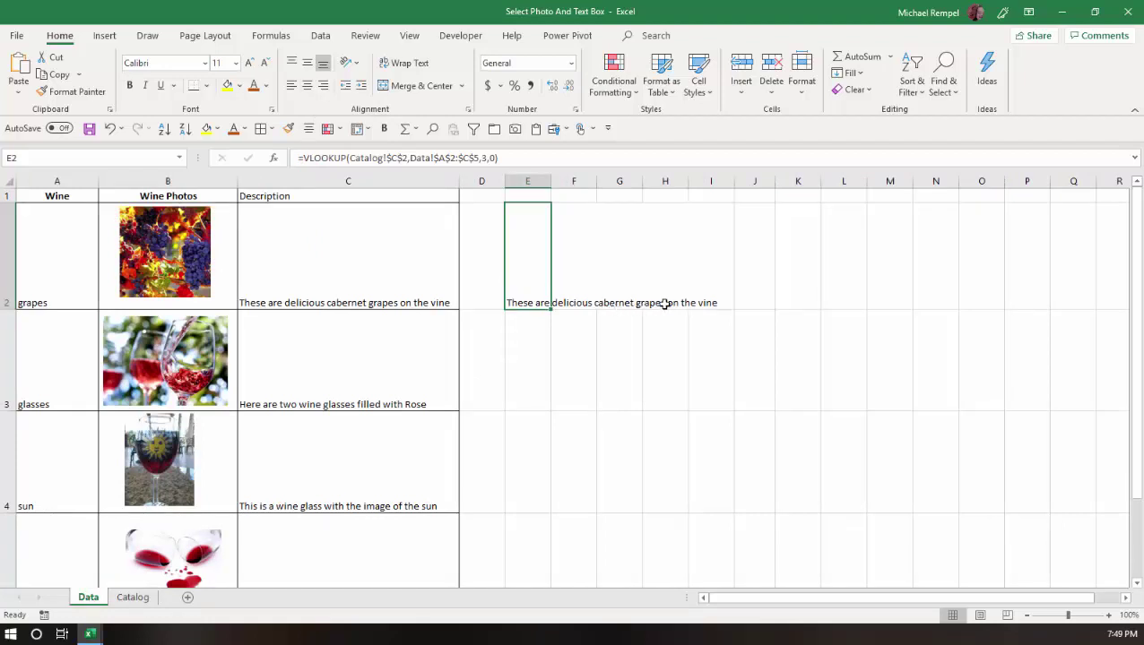
Step: Set the Catalog sheet's C2 to glasses, check E2 on the Data sheet, and return to Catalog
click(142, 598)
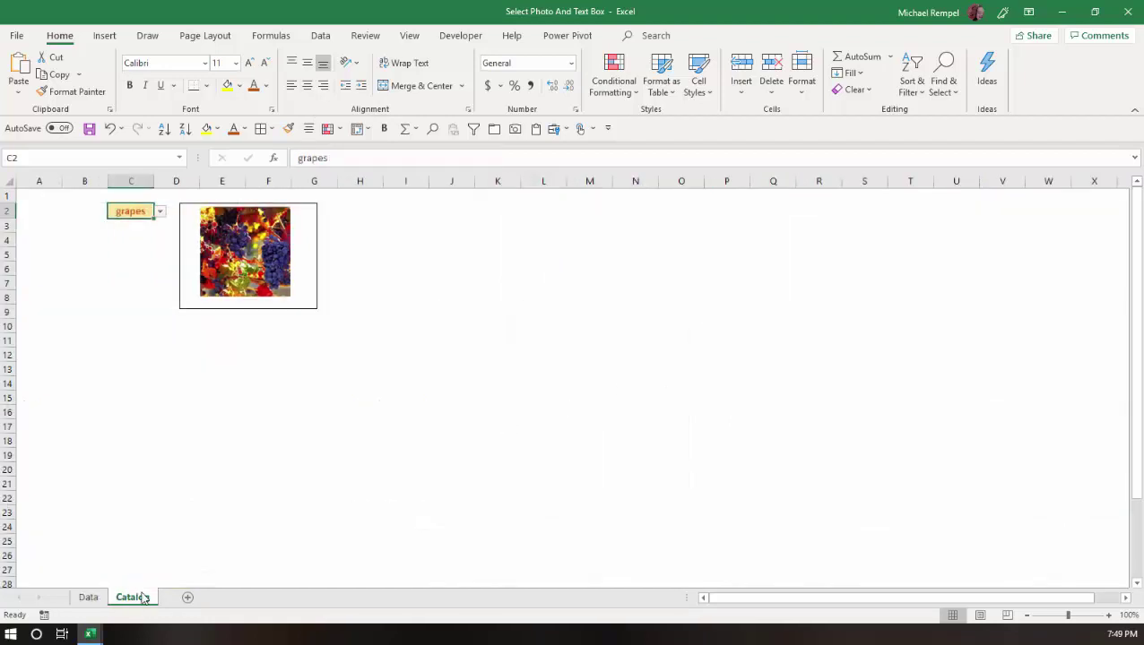
click(159, 212)
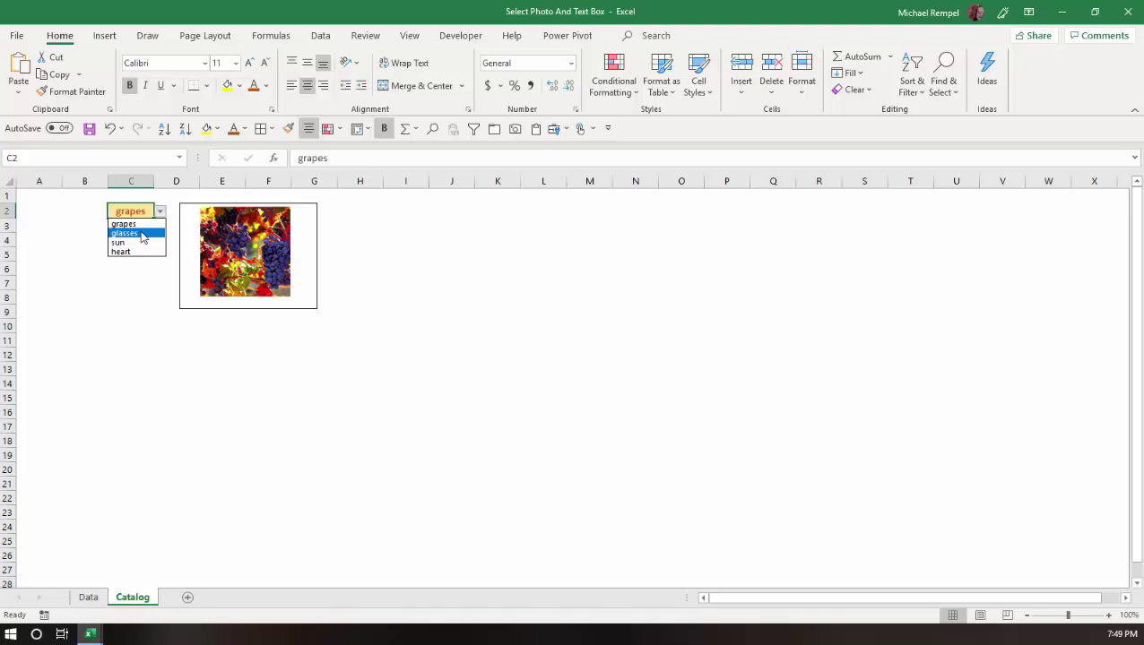
click(140, 237)
click(93, 599)
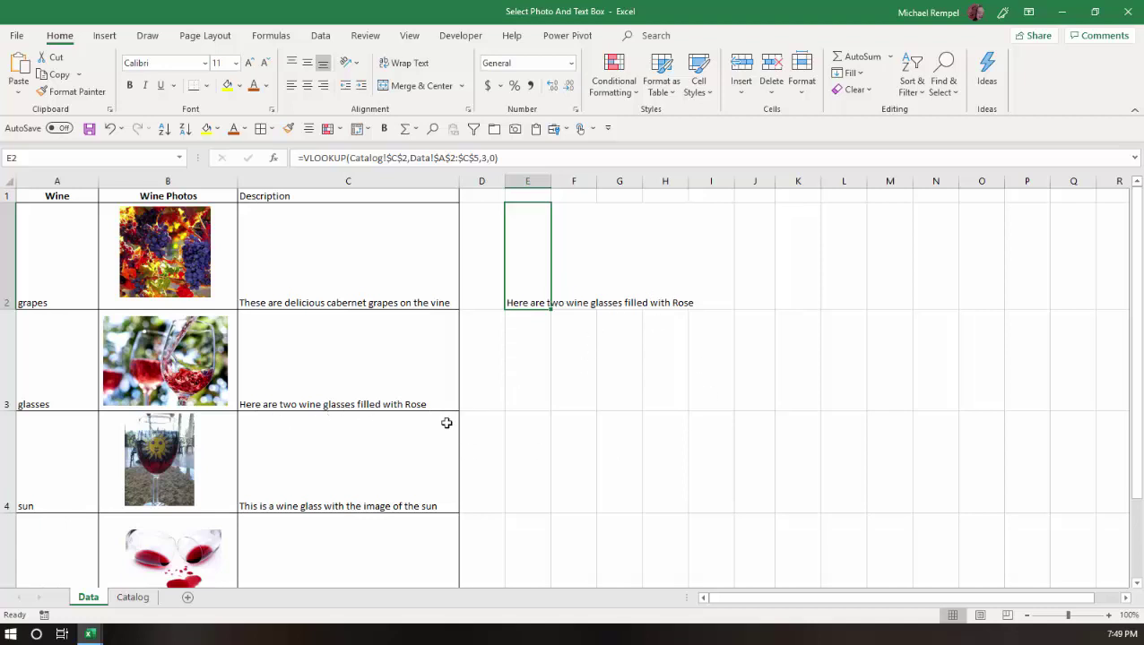
click(131, 599)
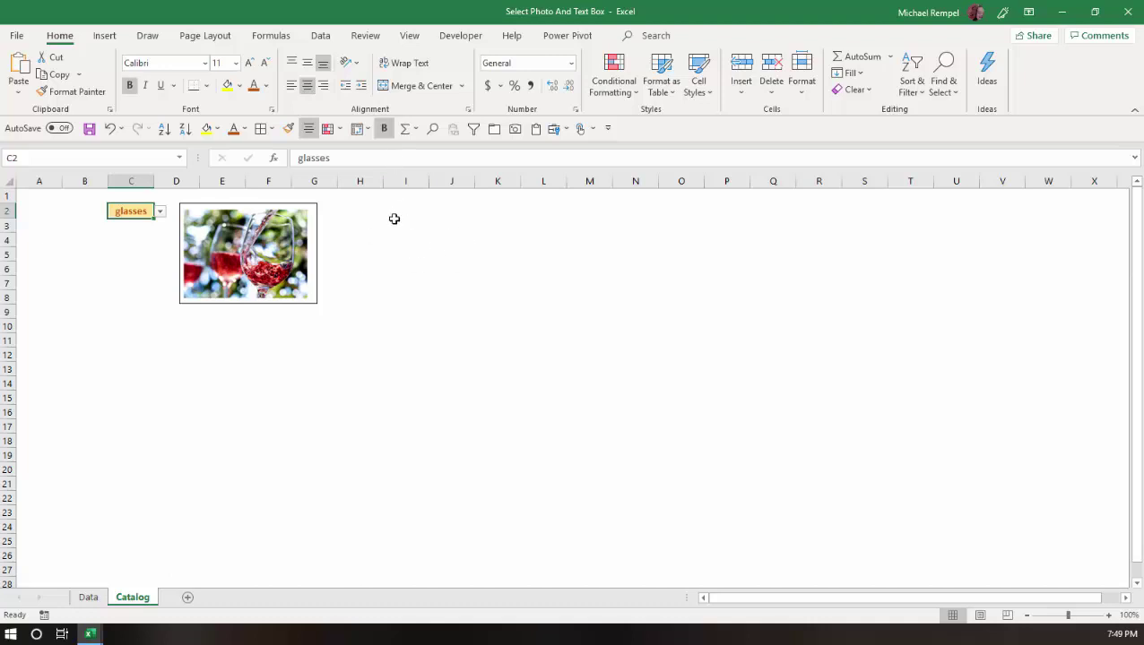
Step: Draw a text box about 2.5 by 1.5 inches beside the photo on the Catalog sheet, spanning columns H to K
click(104, 36)
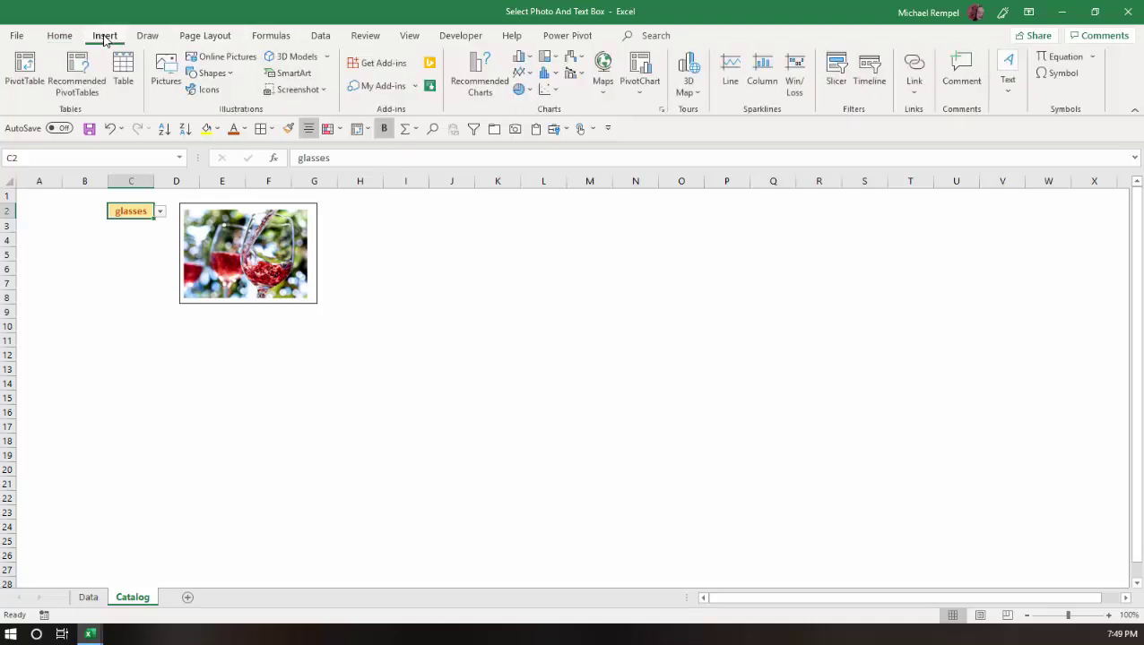
click(1010, 95)
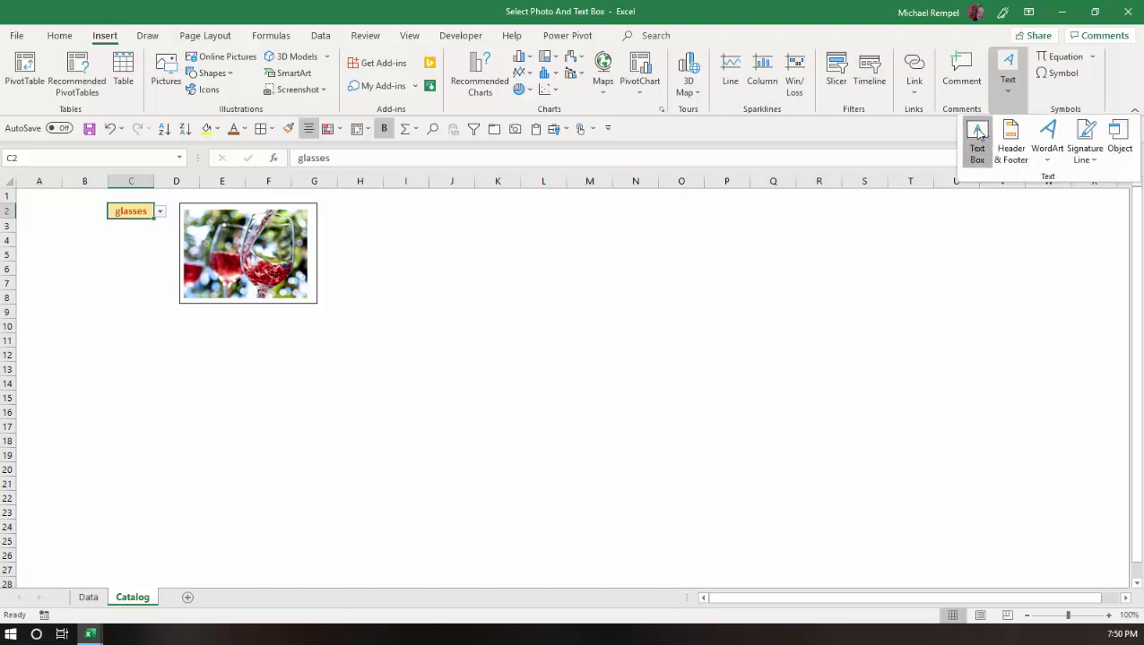
click(971, 145)
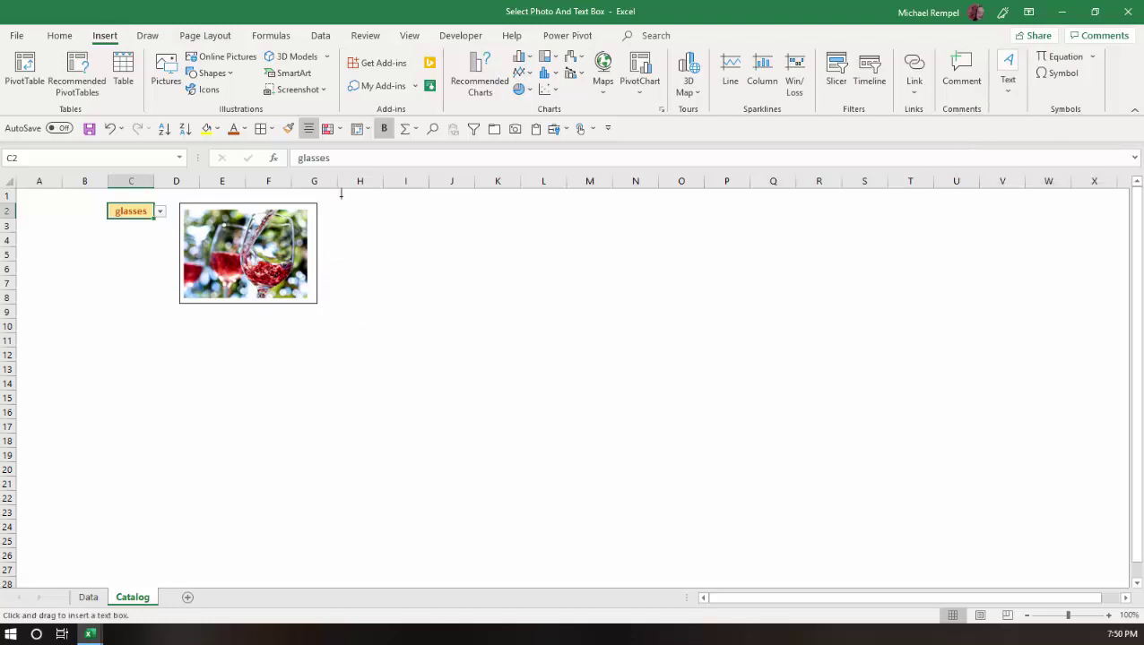
drag(341, 199, 513, 304)
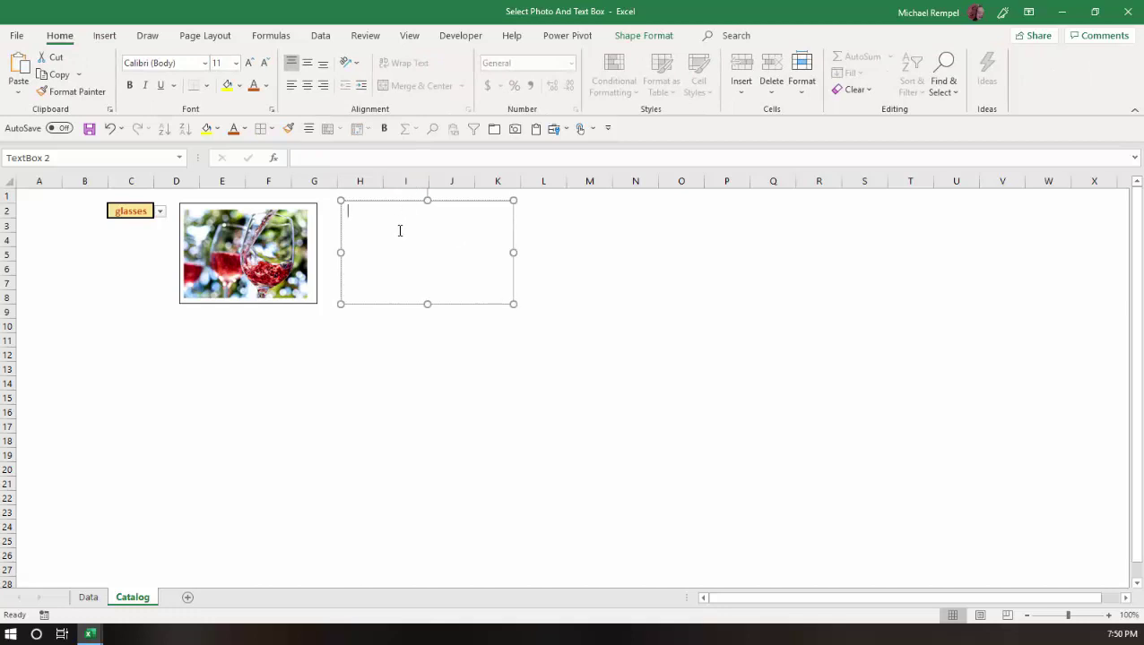
Step: Link the text box to the description lookup result with the formula =Data!E2
click(312, 158)
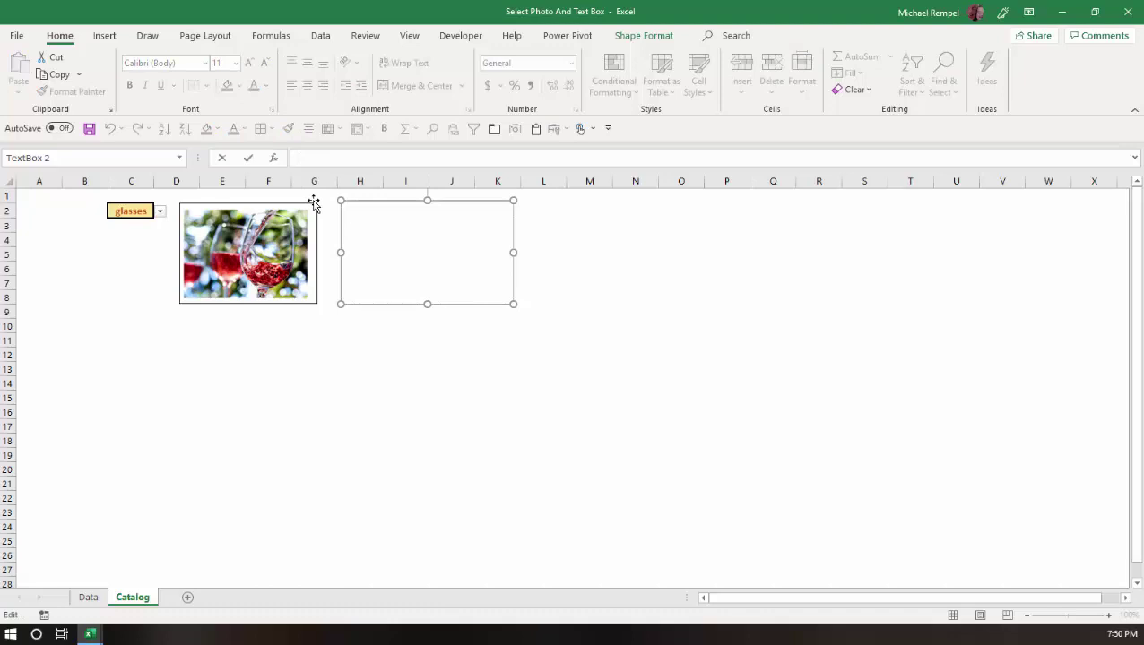
text(=)
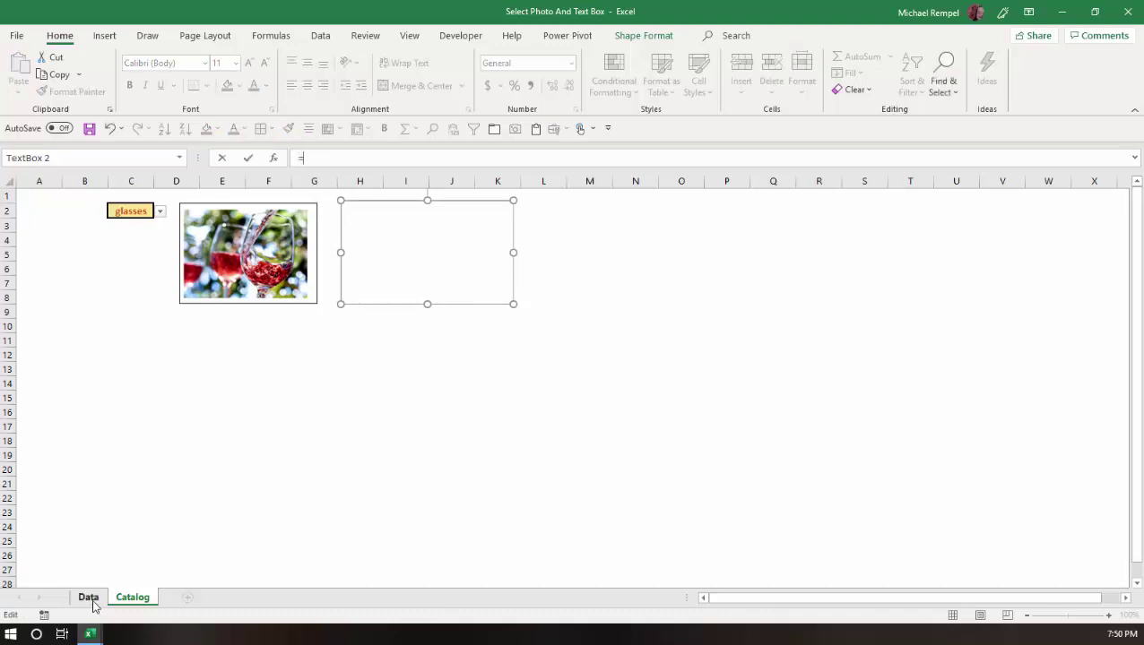
click(89, 597)
click(538, 250)
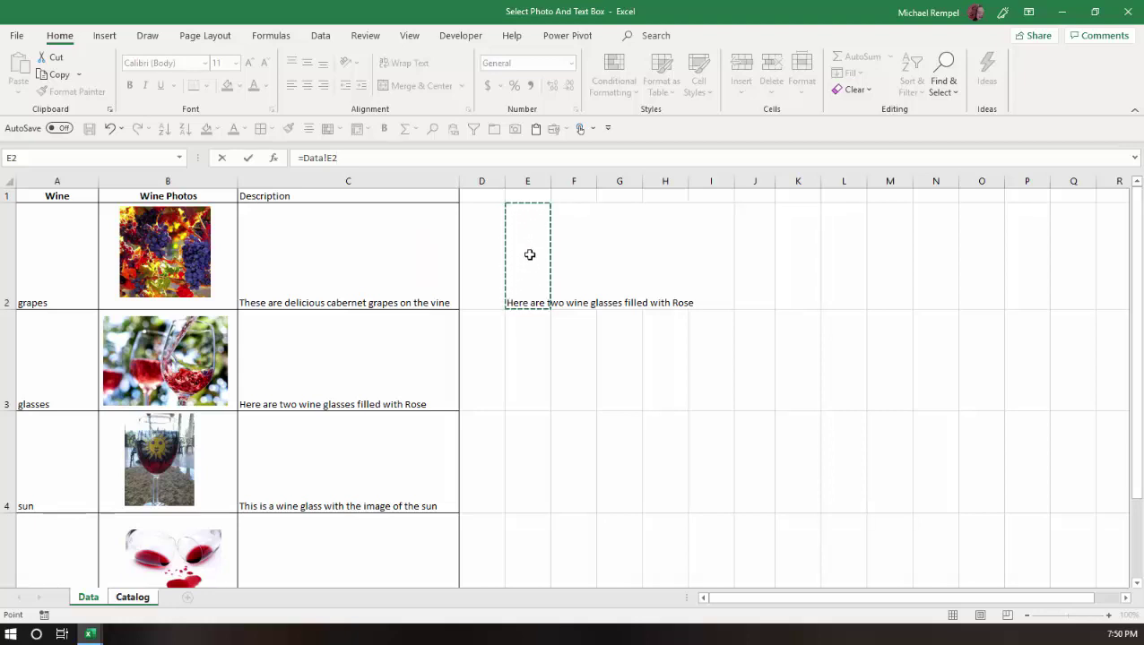
key(Return)
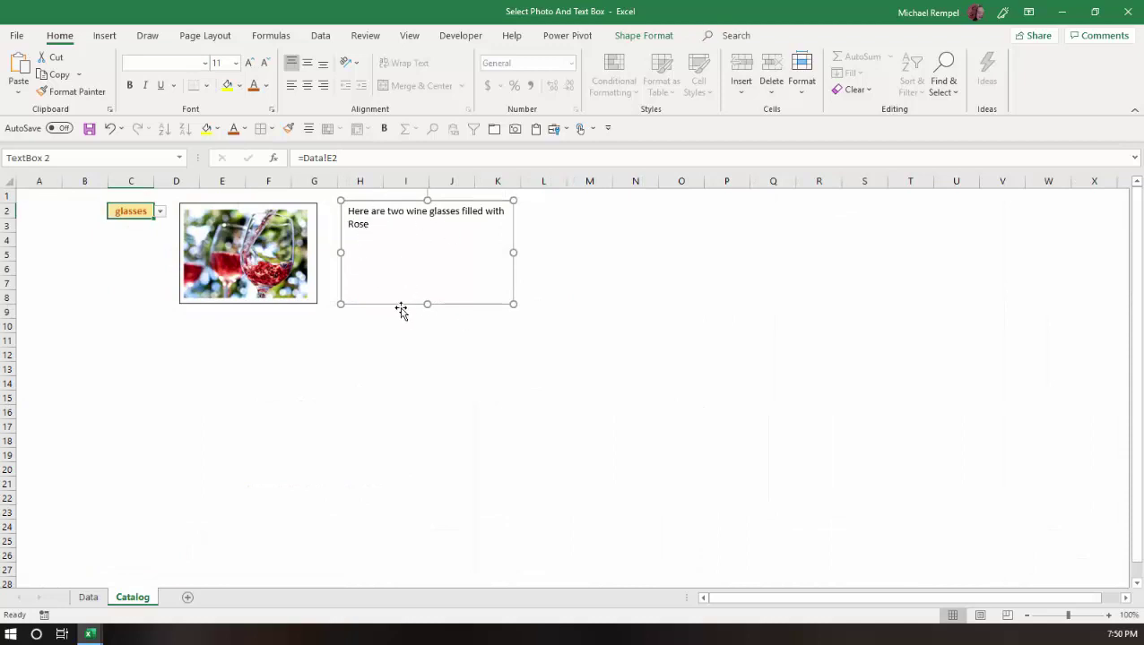
Step: Test the linked text box by choosing grapes, glasses and heart in C2, and compare with E2 on the Data sheet
click(159, 213)
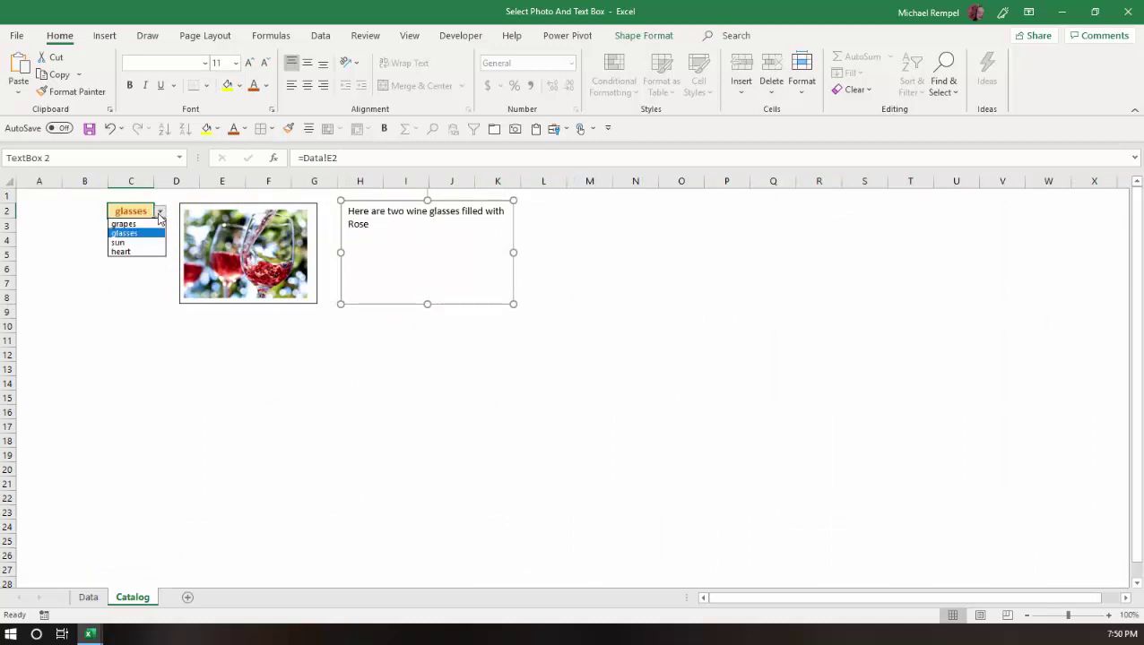
click(148, 224)
click(160, 211)
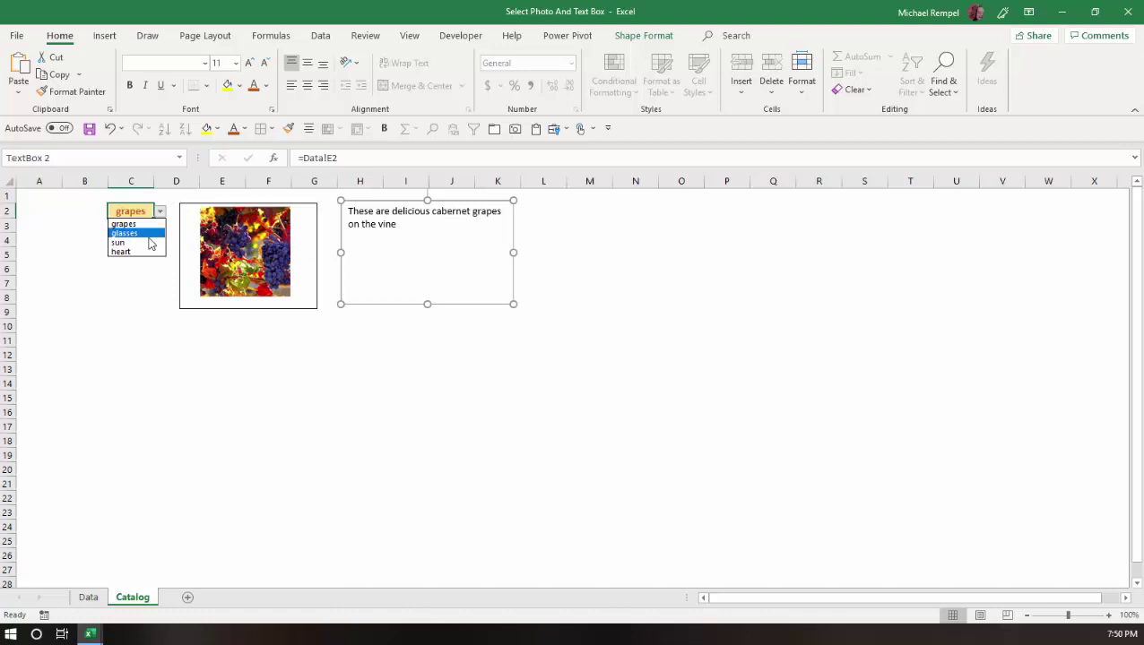
click(149, 235)
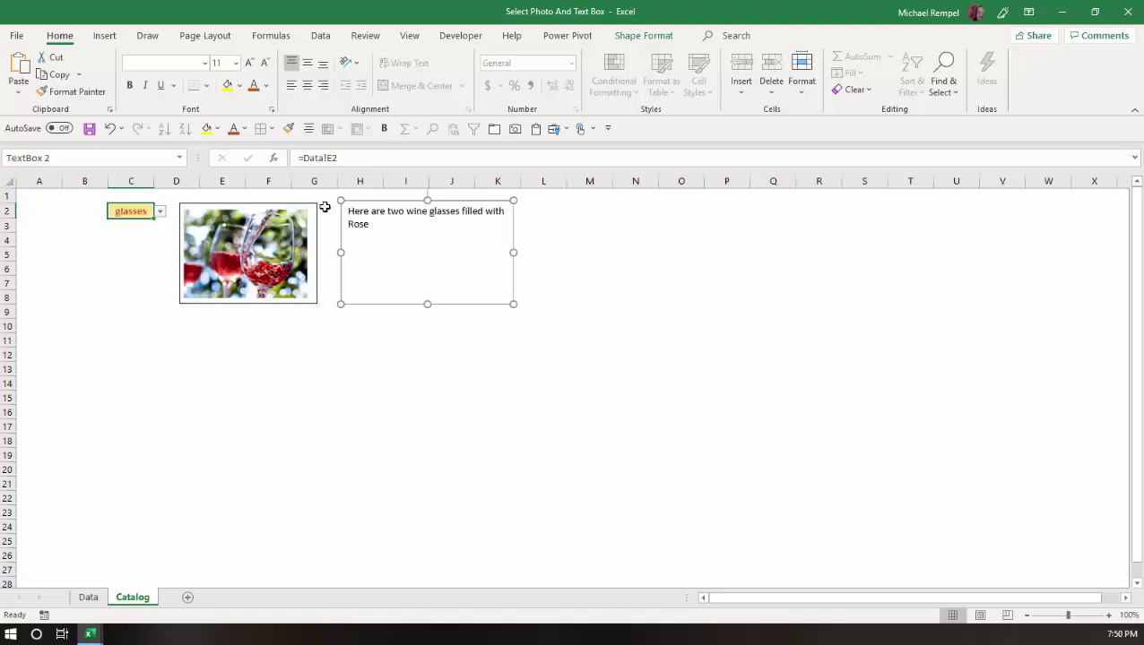
click(159, 212)
click(148, 255)
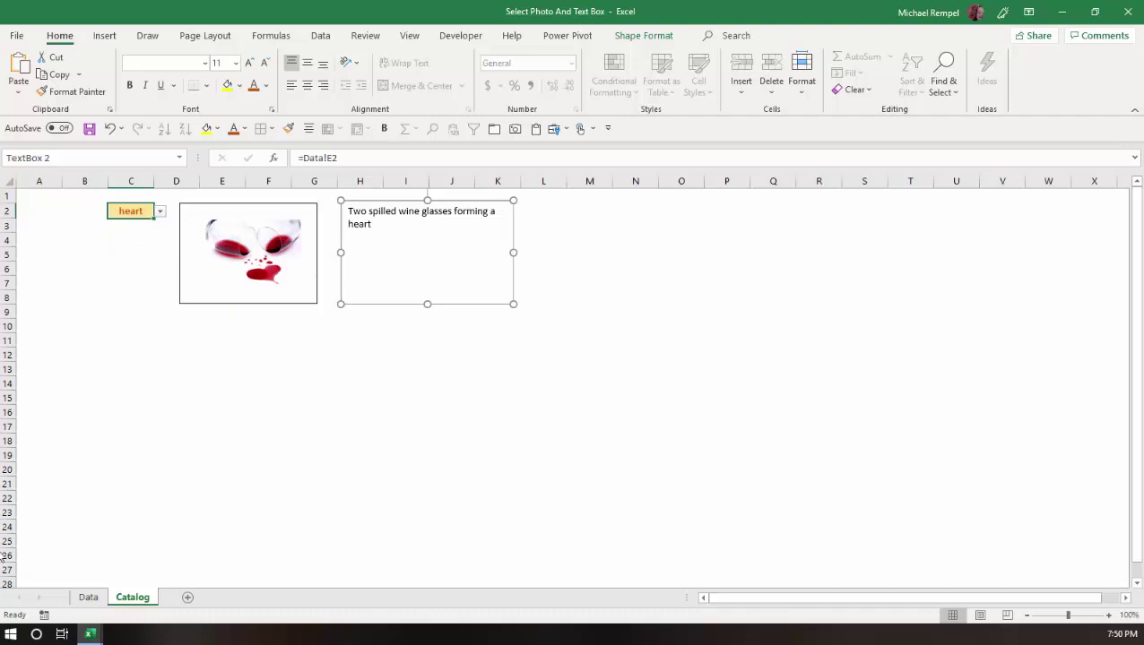
click(88, 597)
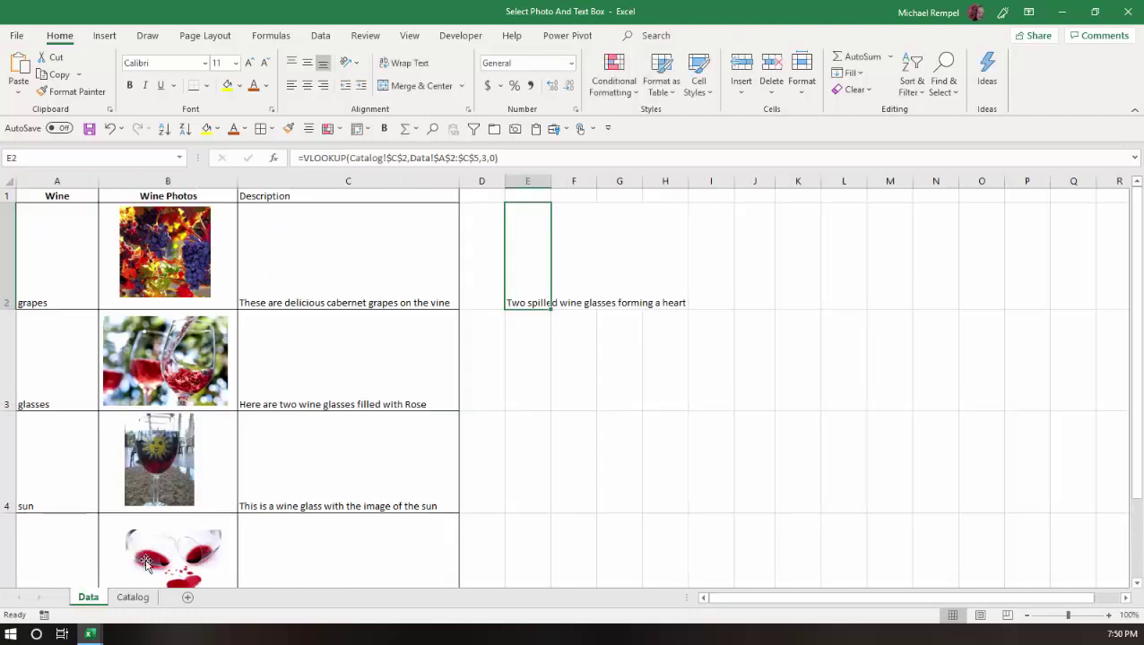
click(134, 598)
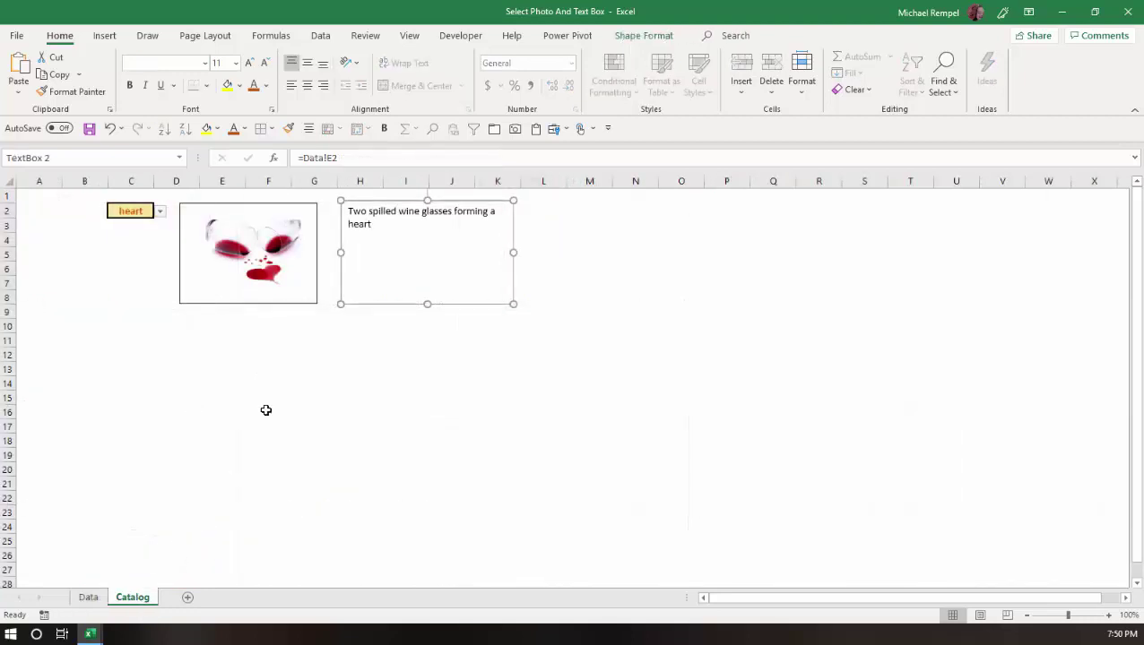
Step: Increase the font size of all the text in the description text box to 24
click(375, 229)
key(ctrl+a)
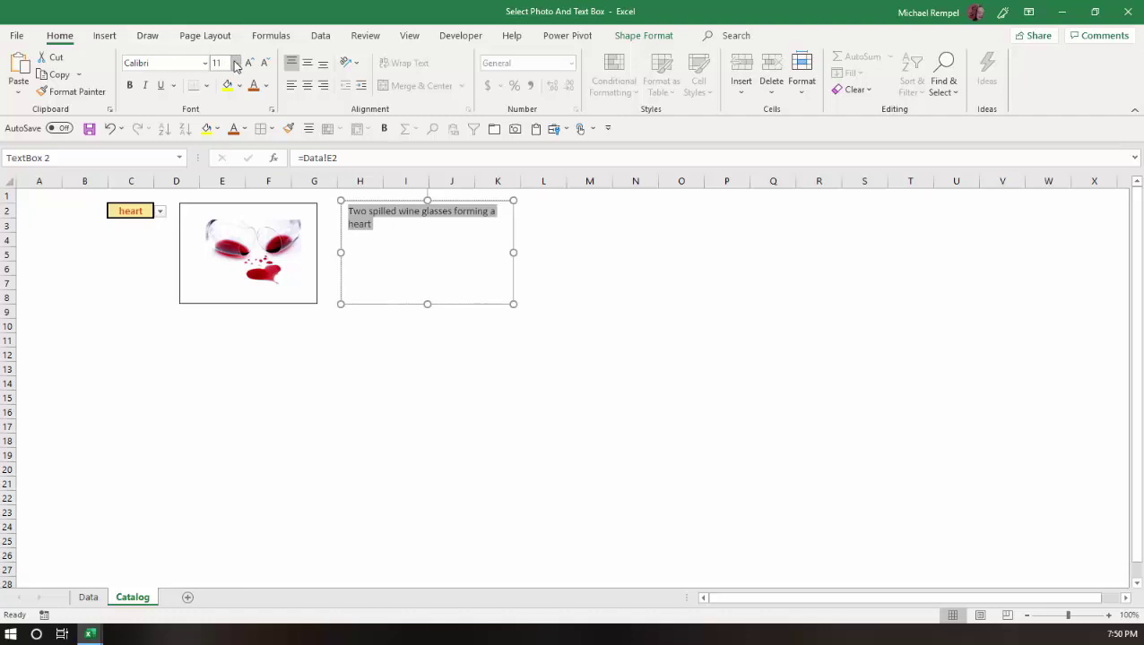
click(248, 64)
click(248, 64)
click(248, 65)
click(248, 65)
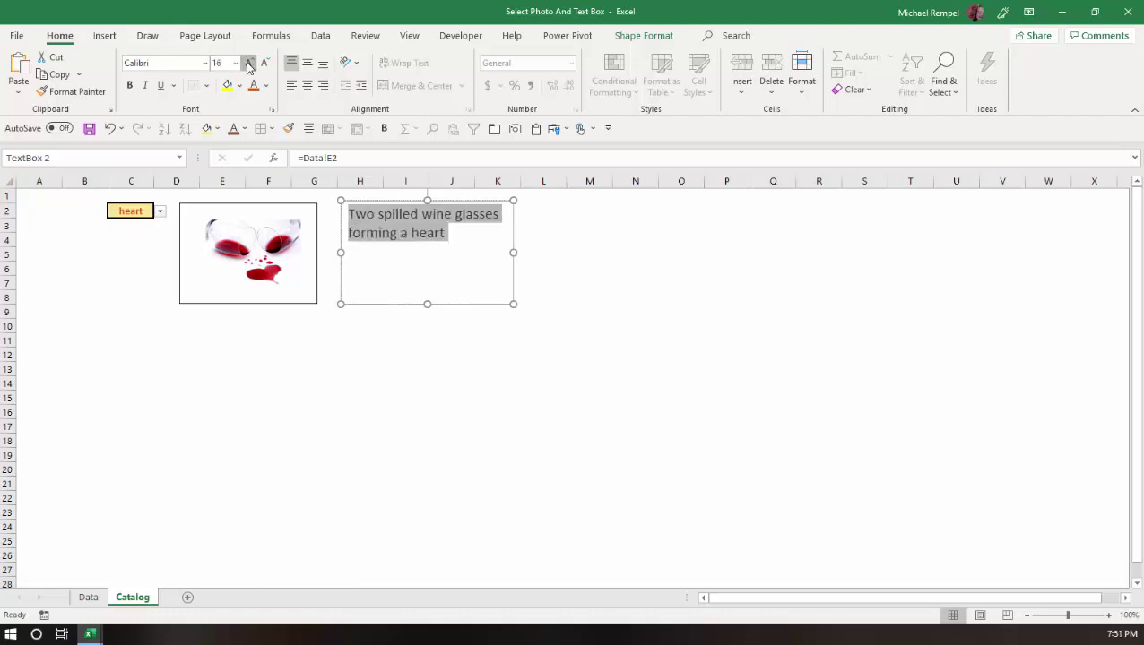
click(249, 64)
click(248, 65)
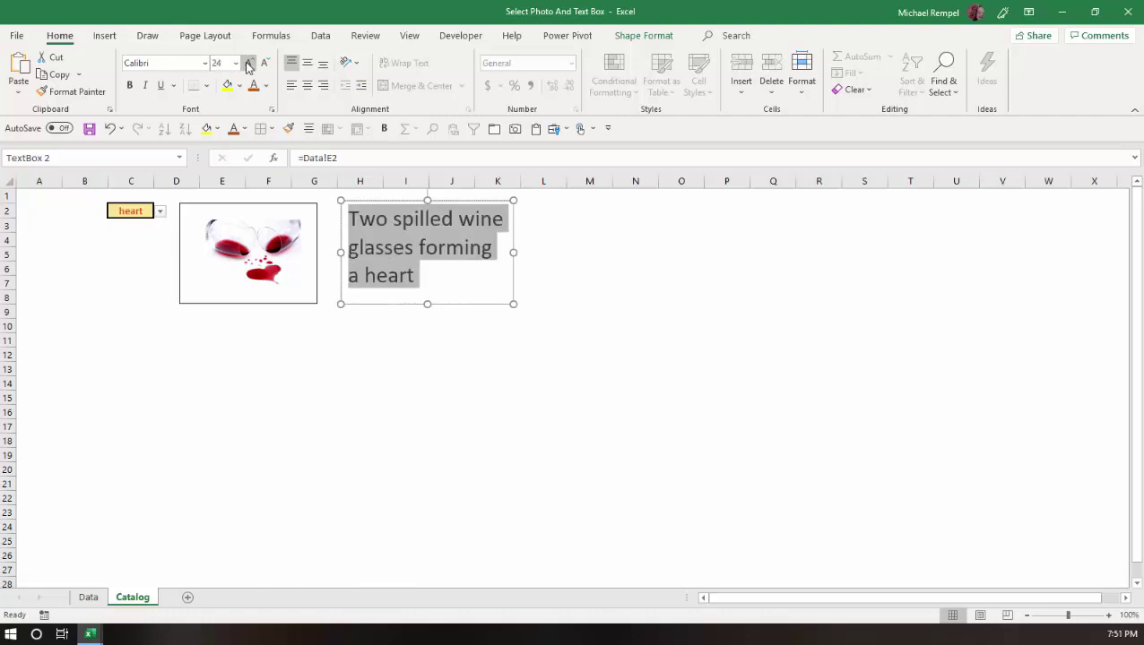
Step: Center the text box's text vertically and horizontally, and make it bold and dark orange
click(305, 64)
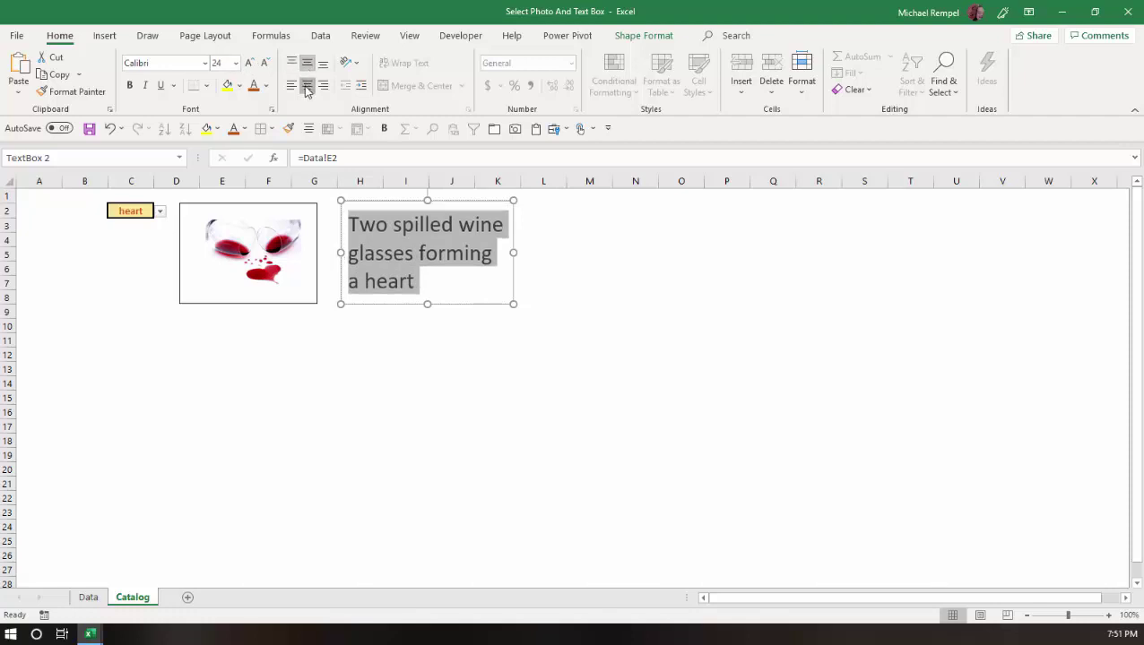
click(307, 85)
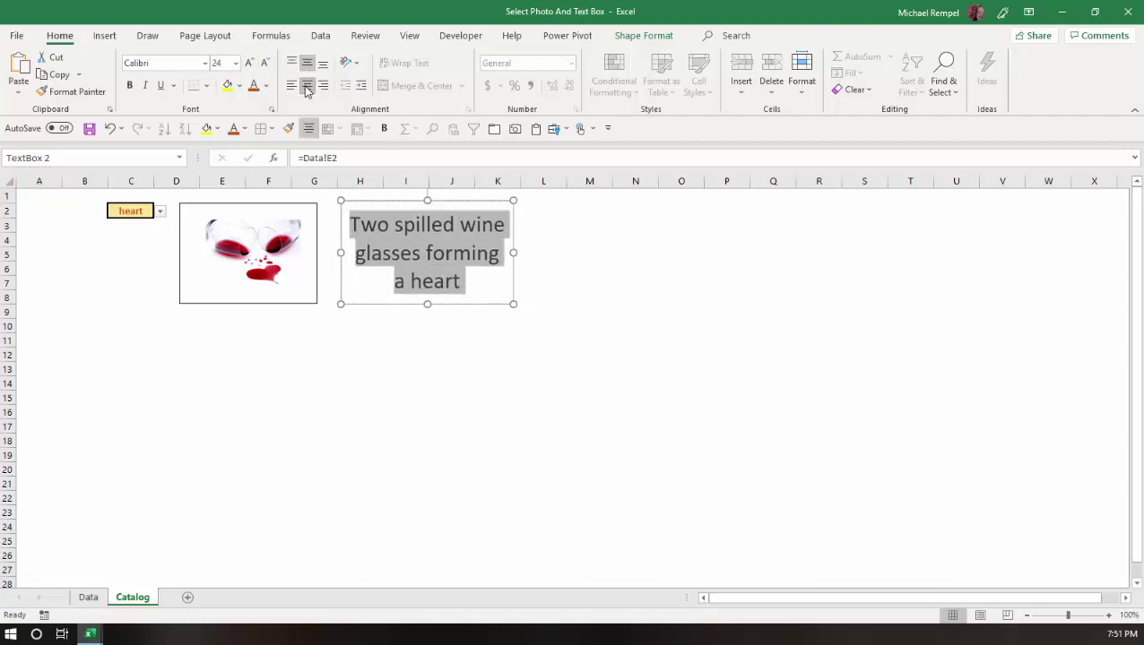
click(129, 85)
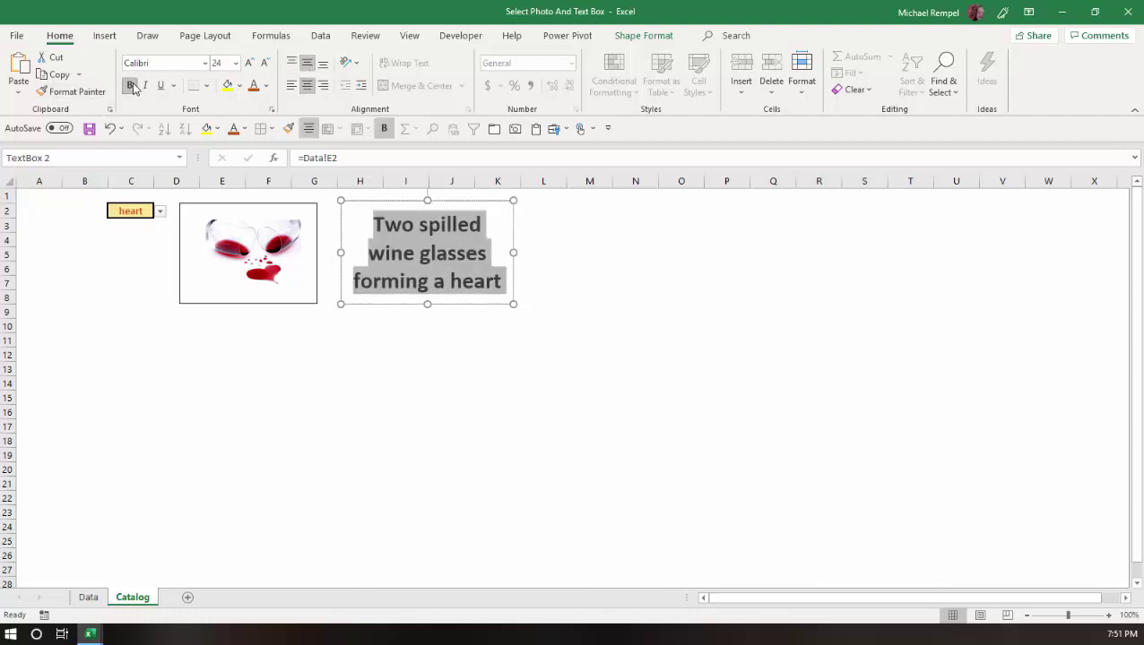
click(232, 128)
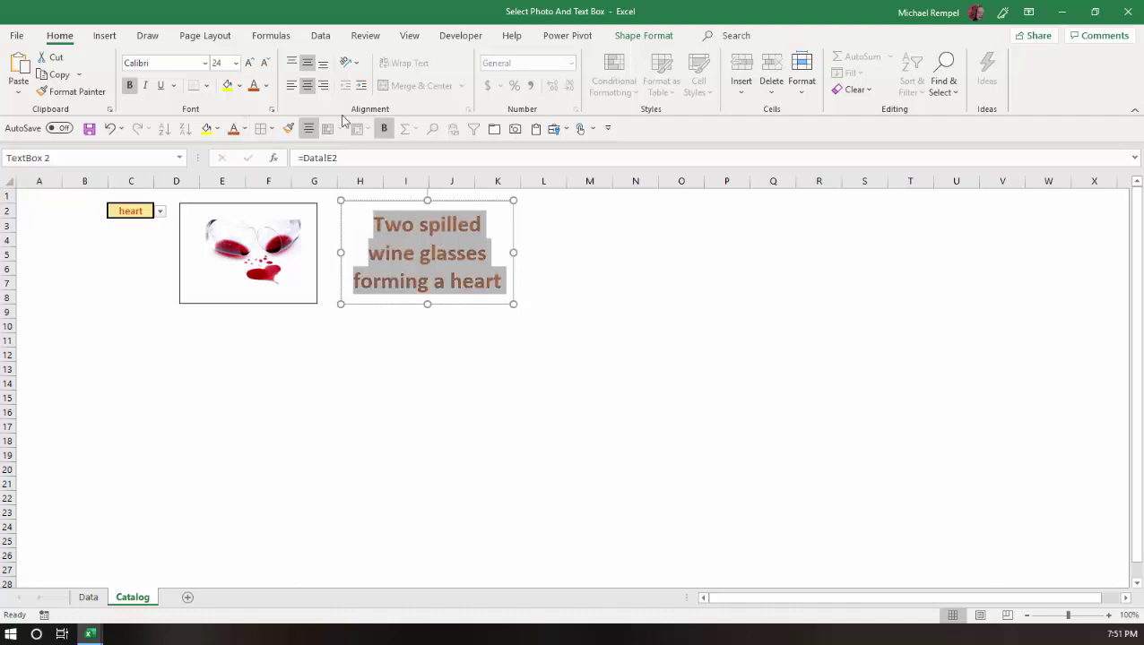
click(323, 369)
Step: Fill the description text box with a light gold theme color matching cell C2
click(356, 216)
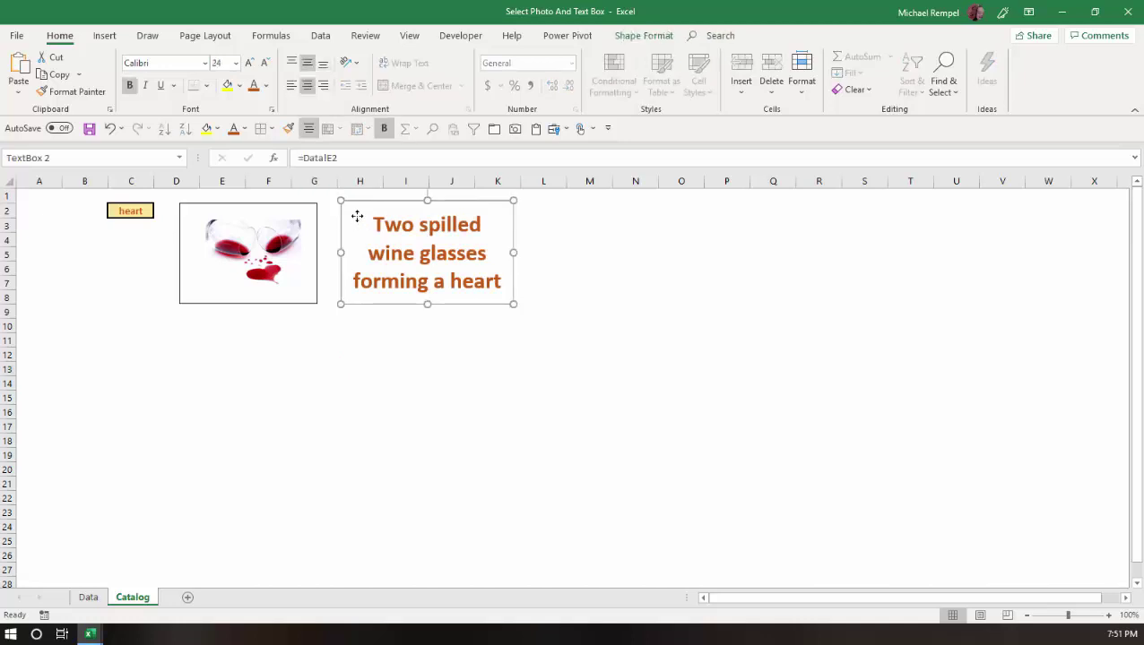
click(645, 36)
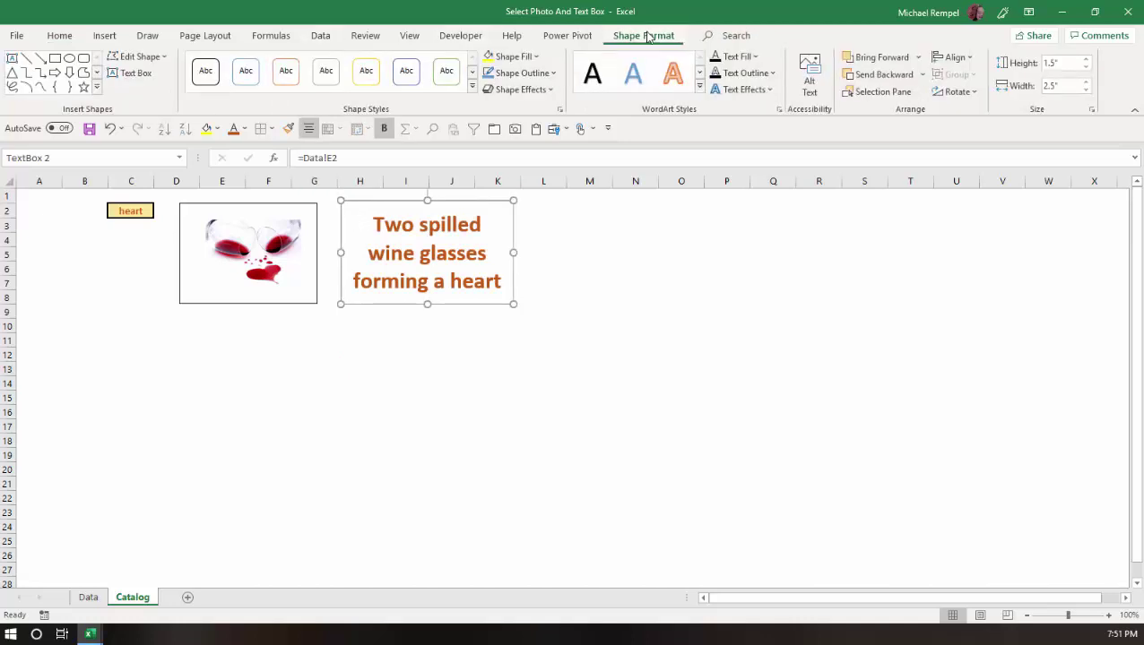
click(535, 58)
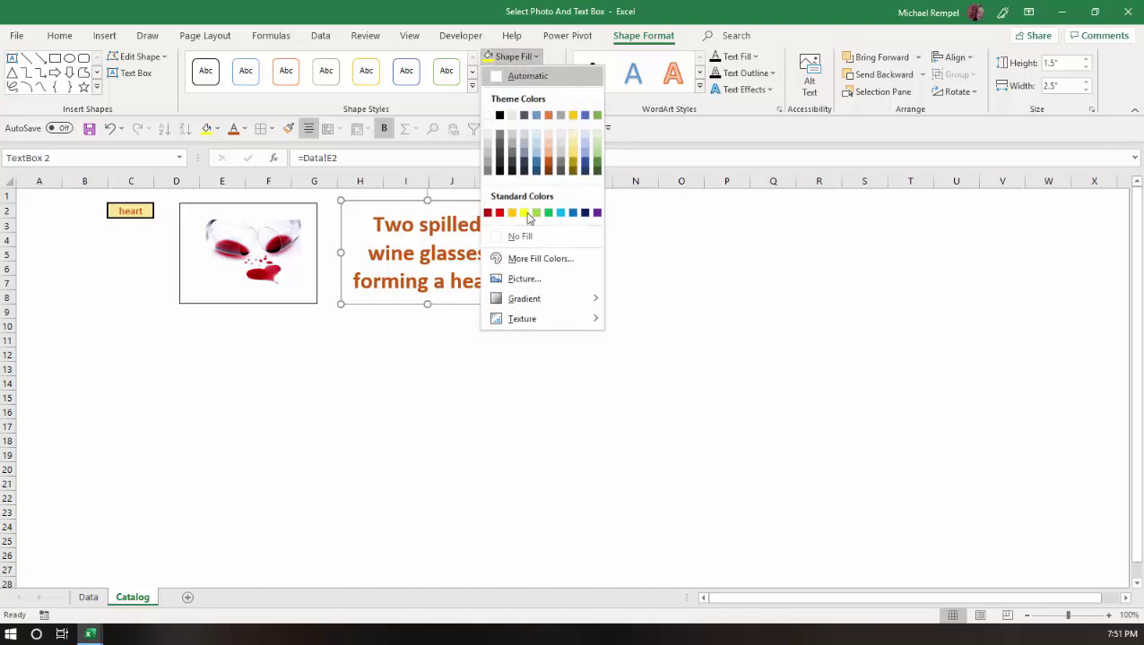
click(575, 146)
click(297, 425)
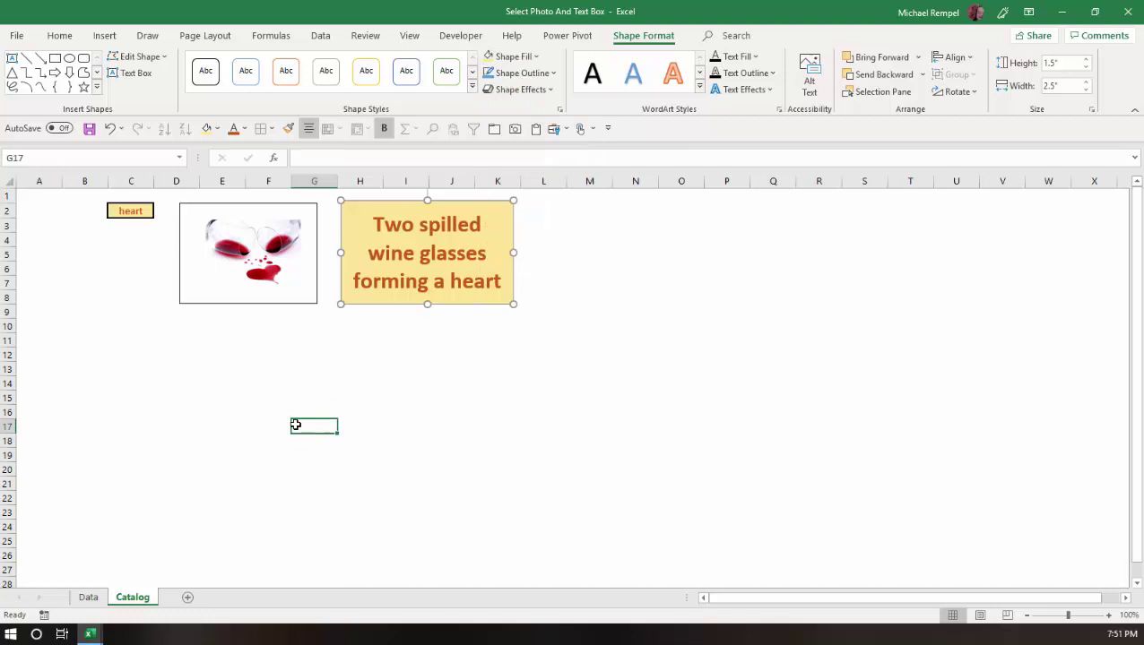
Step: Check the photo and formatted description for each option by choosing grapes, glasses, sun and heart in C2
click(134, 219)
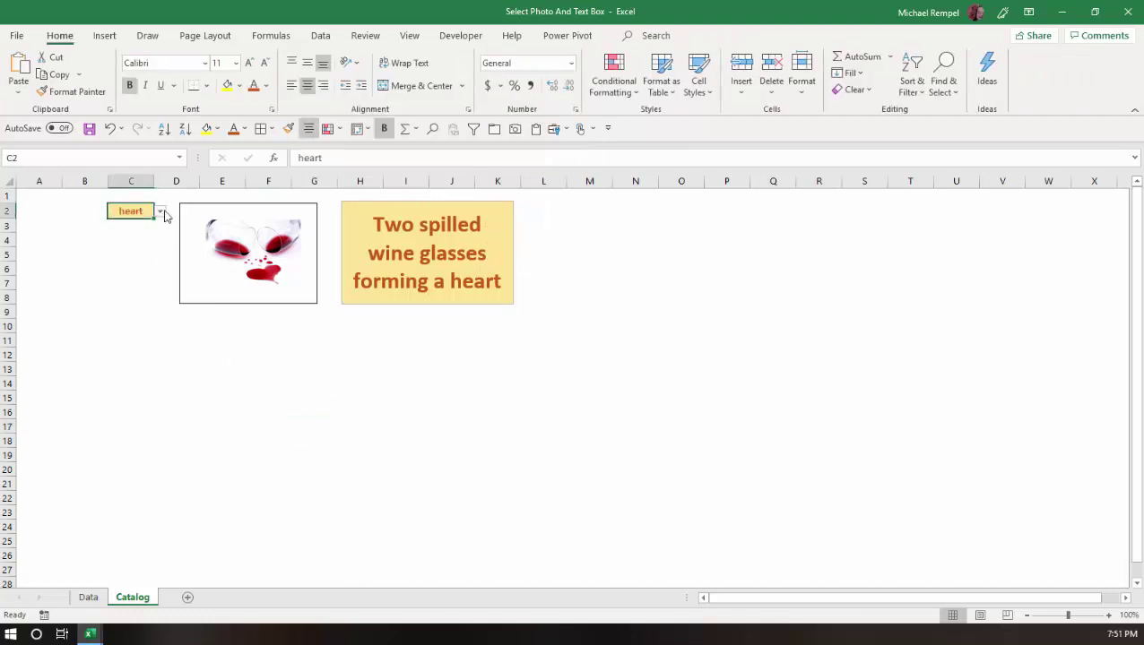
click(160, 212)
click(151, 225)
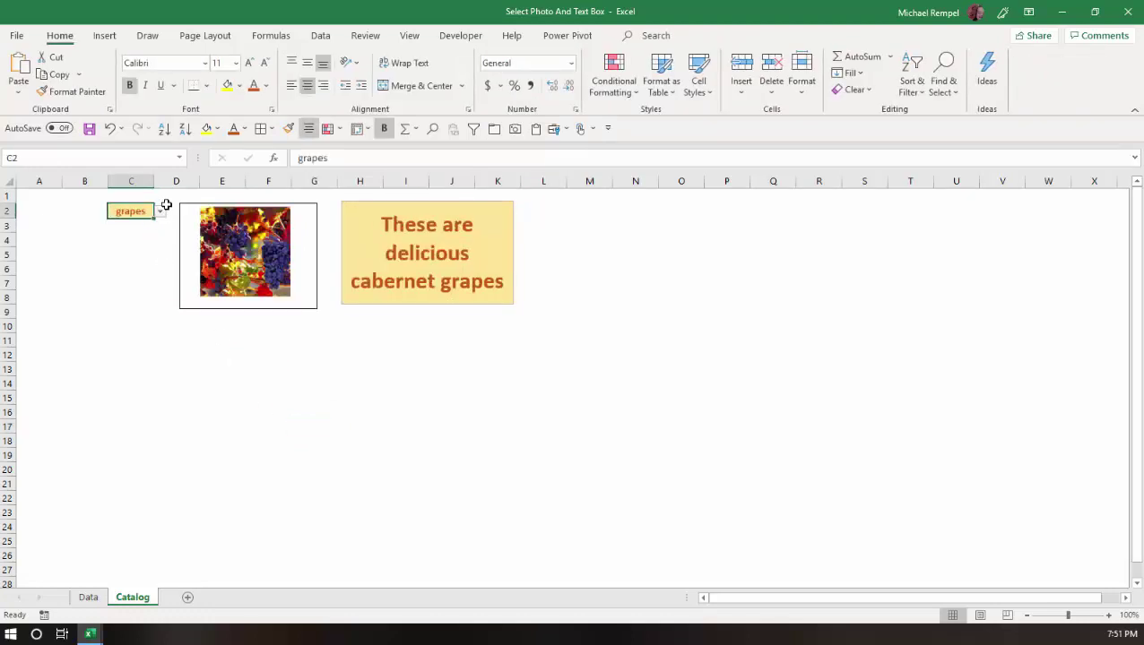
click(161, 212)
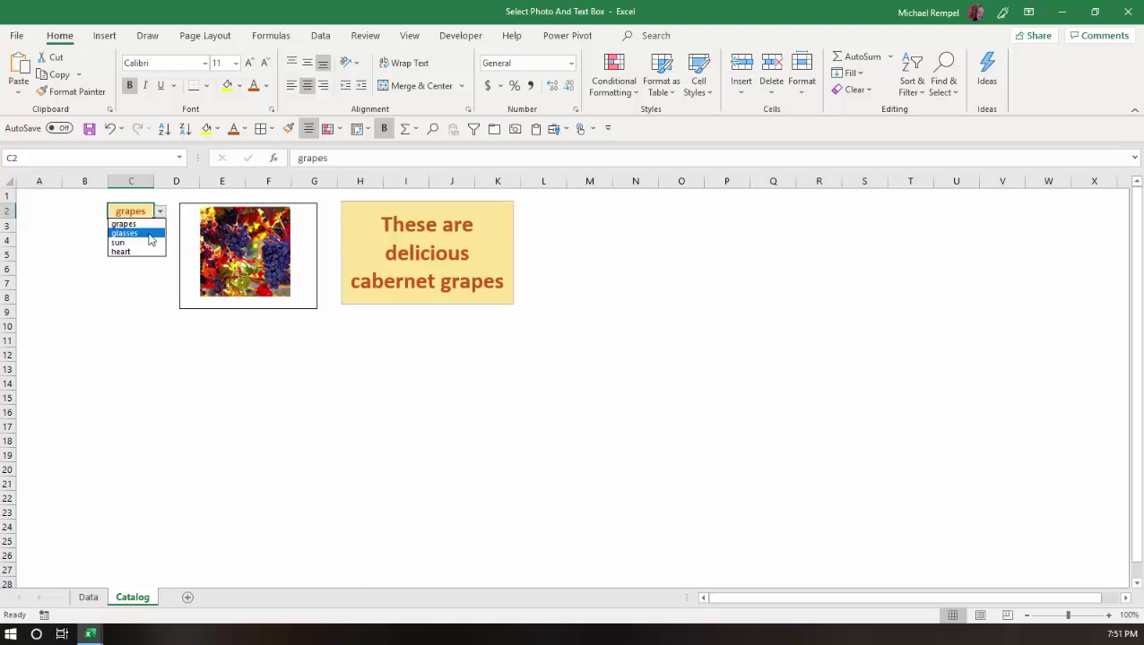
click(150, 236)
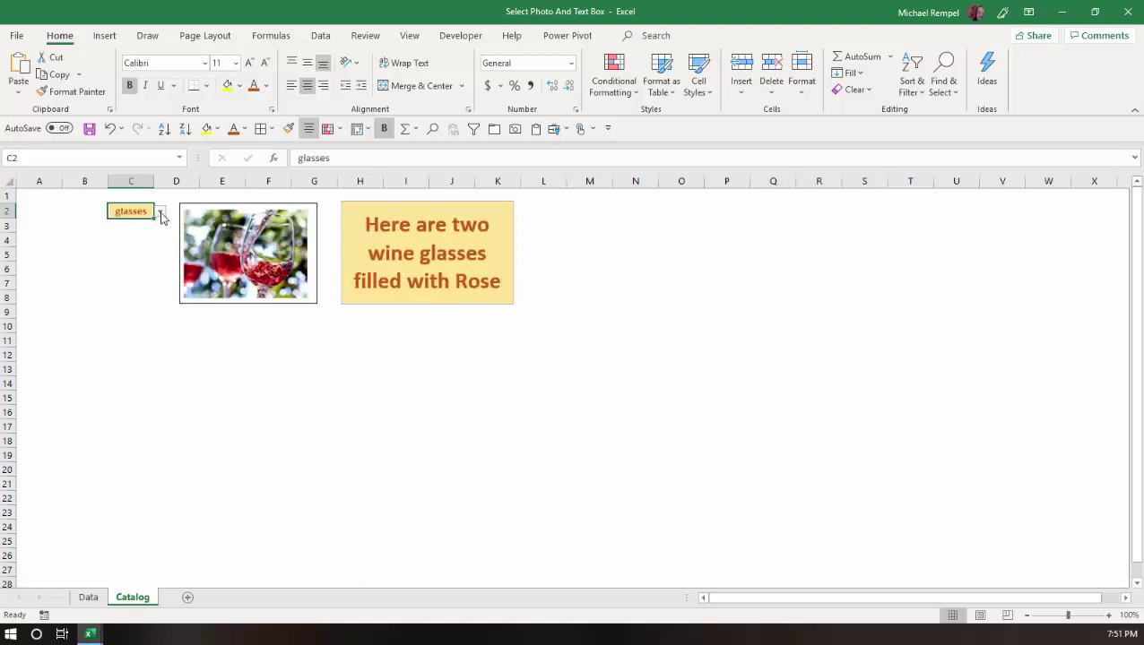
click(161, 213)
click(149, 237)
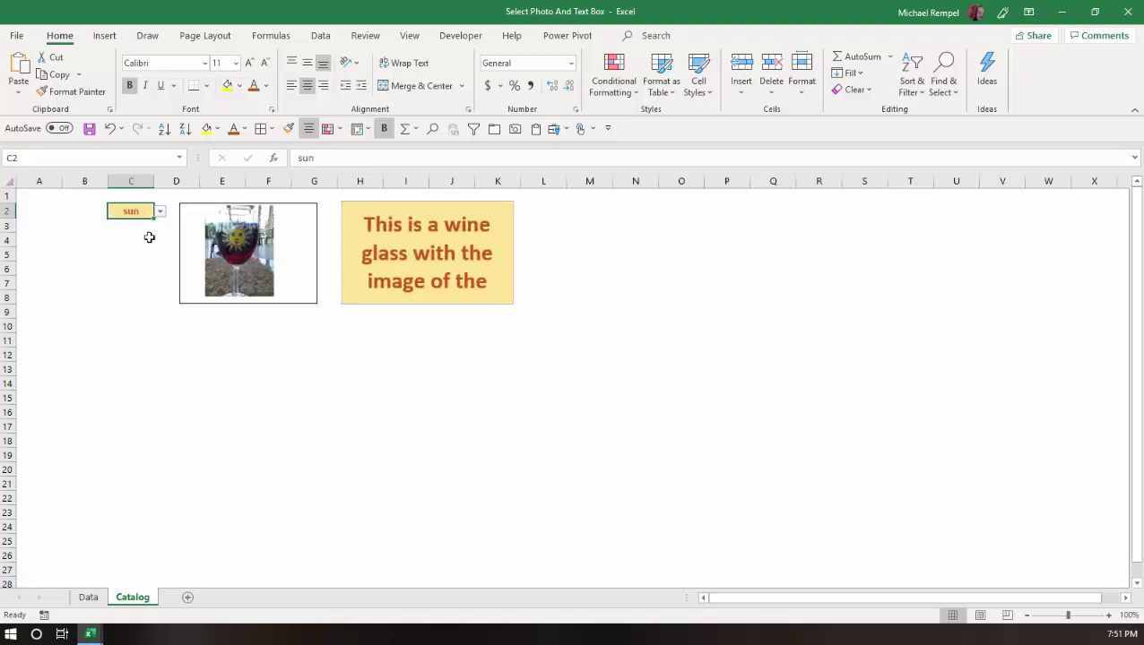
click(160, 213)
click(147, 257)
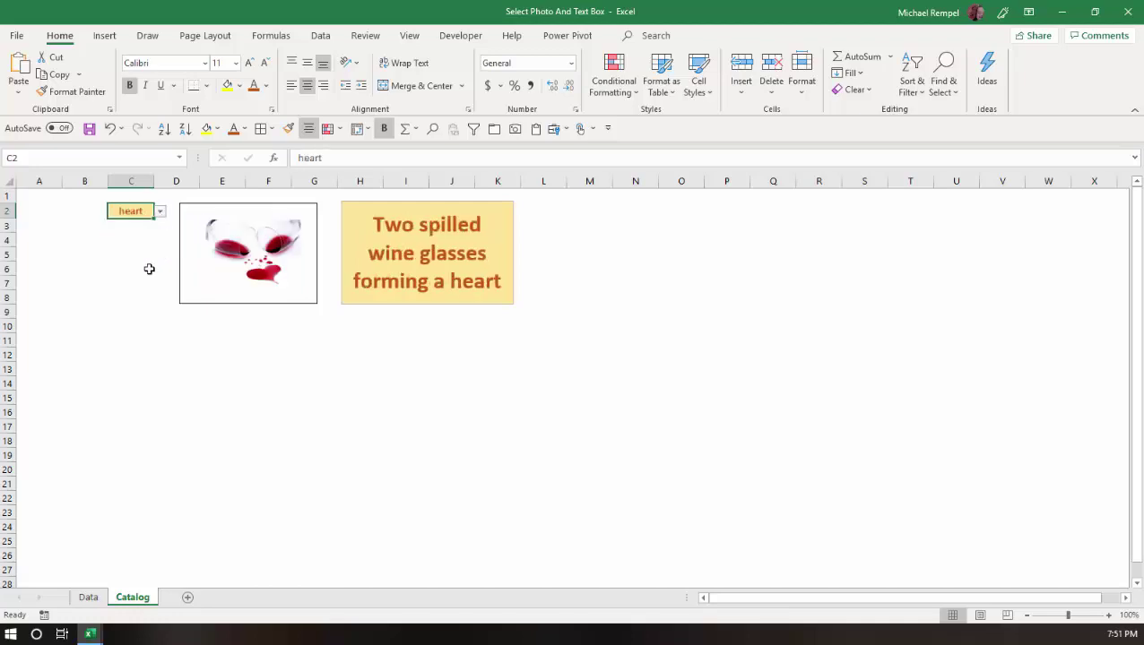